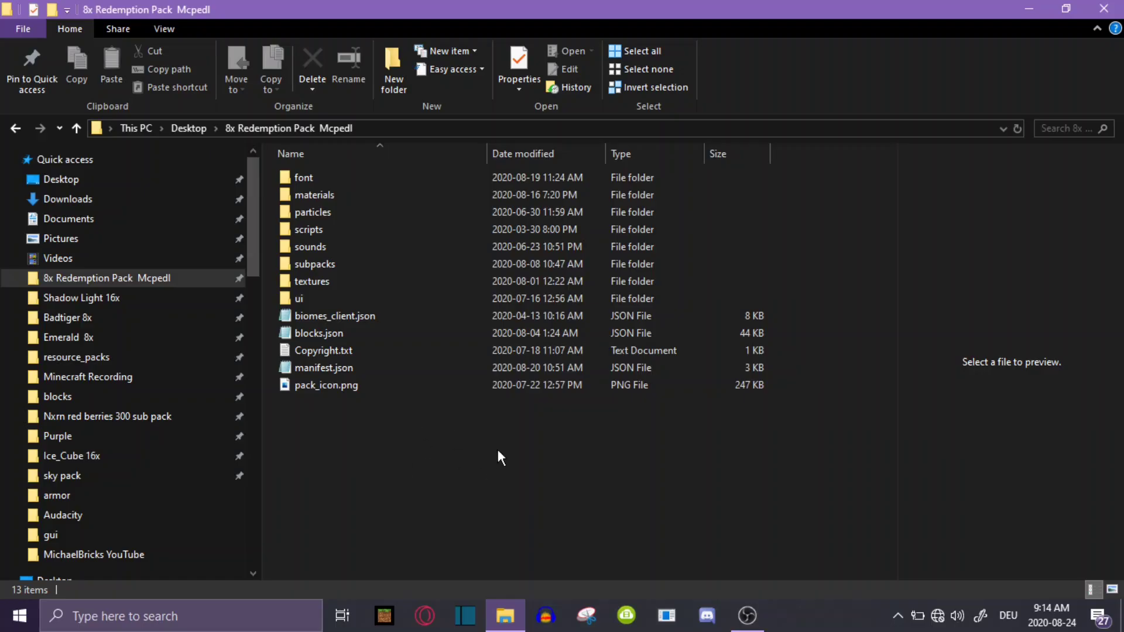
Step: Select the 13 pack items and open their context menu, then dismiss it
{"action": "left_click_drag", "start_coordinate": [510, 432], "coordinate": [400, 178]}
{"action": "right_click", "coordinate": [400, 179]}
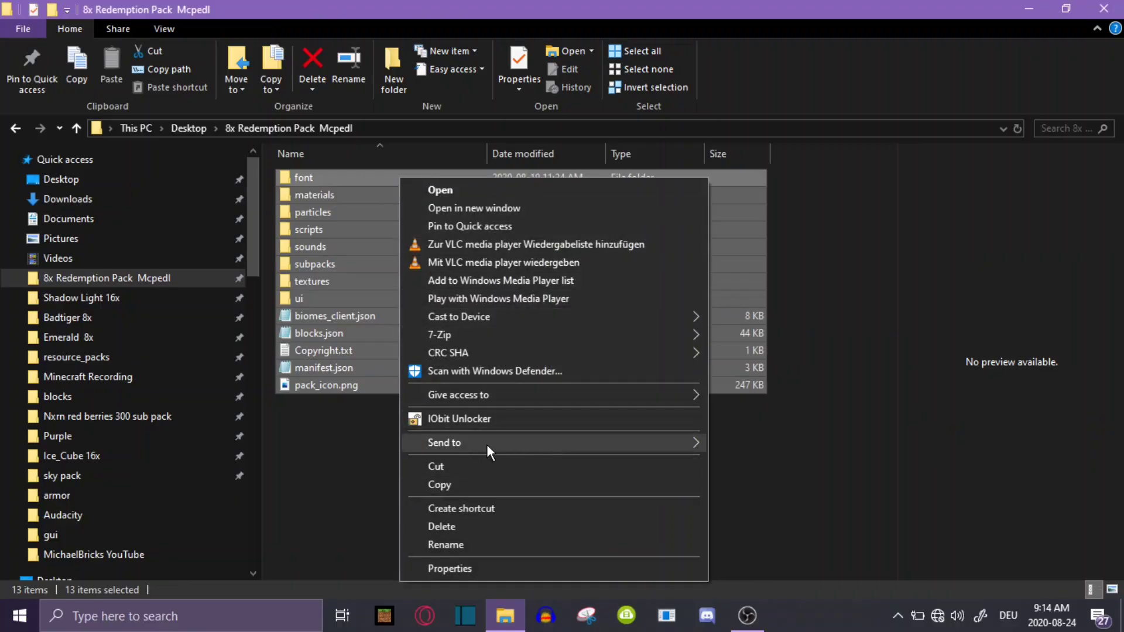
{"action": "mouse_move", "coordinate": [489, 448]}
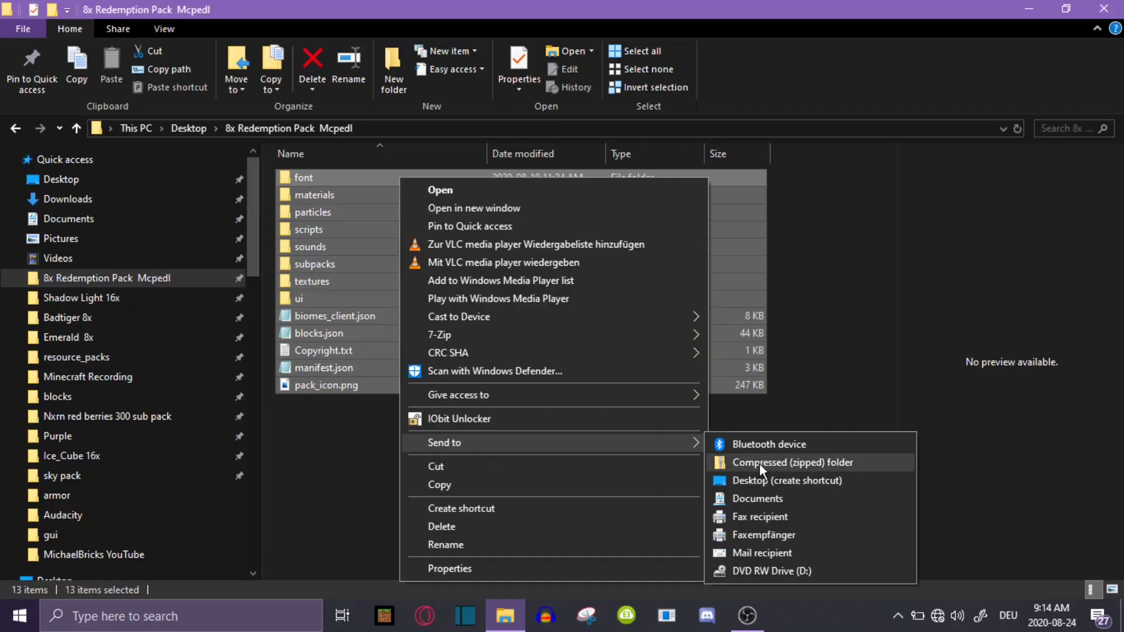
{"action": "left_click", "coordinate": [873, 293]}
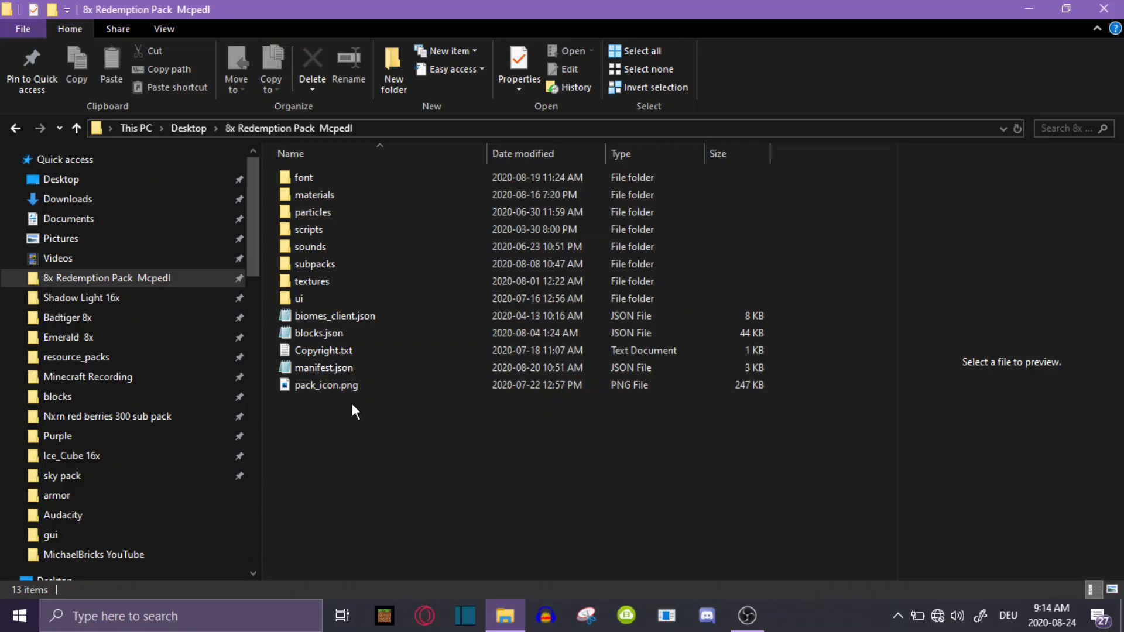
Step: Reselect all 13 pack items and bring up 7-Zip's Add to archive for 8x Redemption Pack Mcpedl.zip
{"action": "left_click_drag", "start_coordinate": [342, 410], "coordinate": [307, 181]}
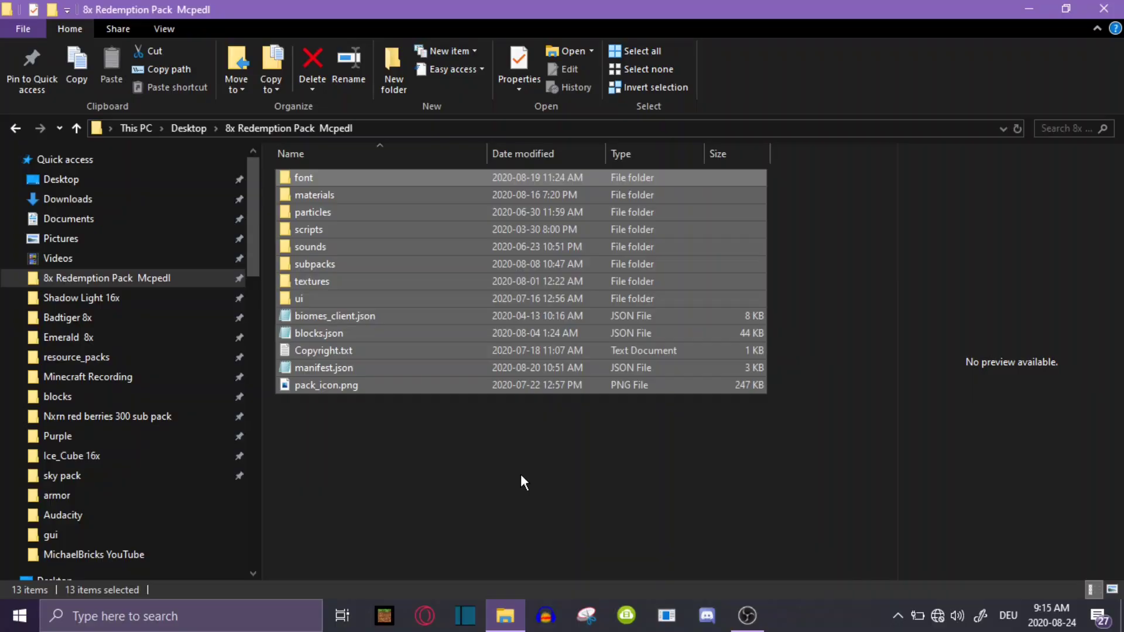
{"action": "left_click", "coordinate": [405, 440]}
{"action": "left_click_drag", "start_coordinate": [373, 401], "coordinate": [328, 173]}
{"action": "right_click", "coordinate": [343, 278]}
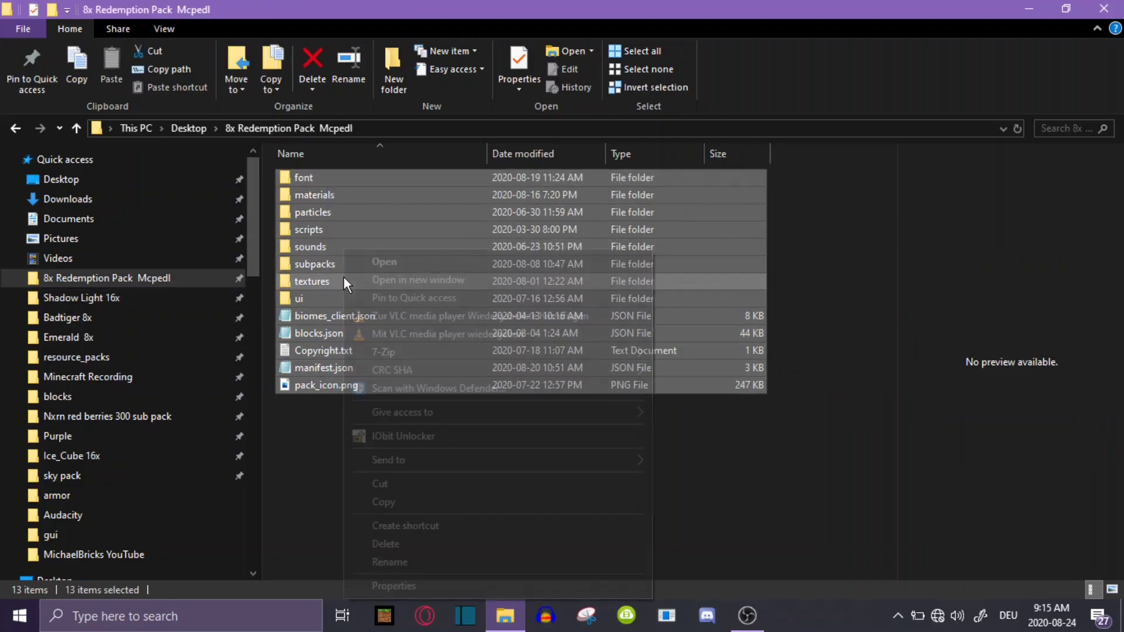
{"action": "mouse_move", "coordinate": [426, 355]}
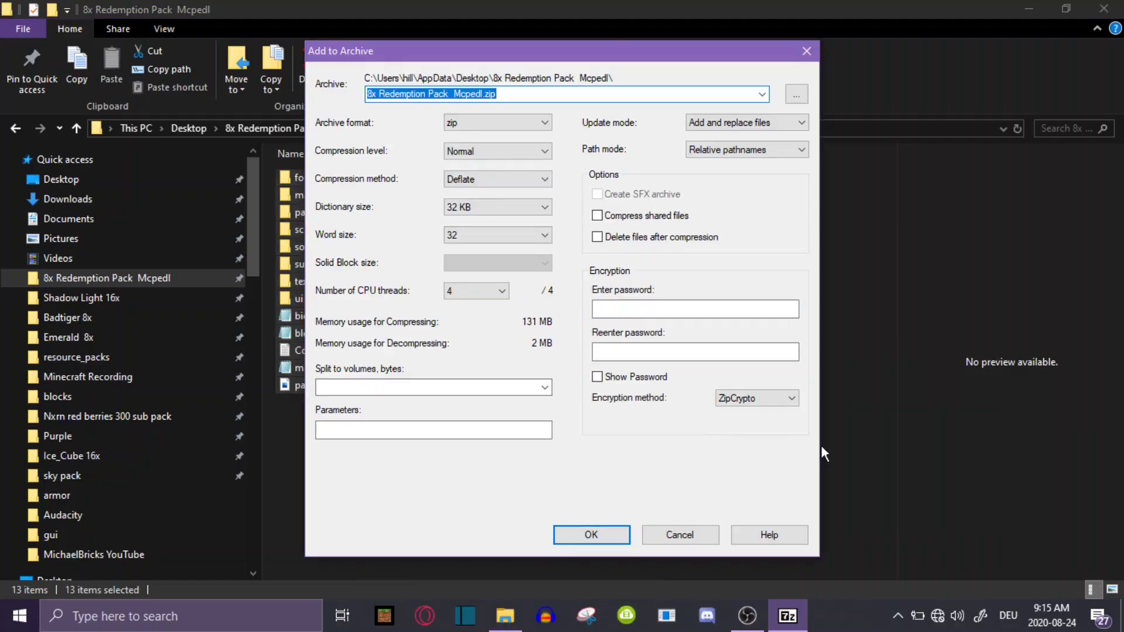
Step: Change the archive name's extension to mcpack, then revert it to zip
{"action": "left_click", "coordinate": [631, 92]}
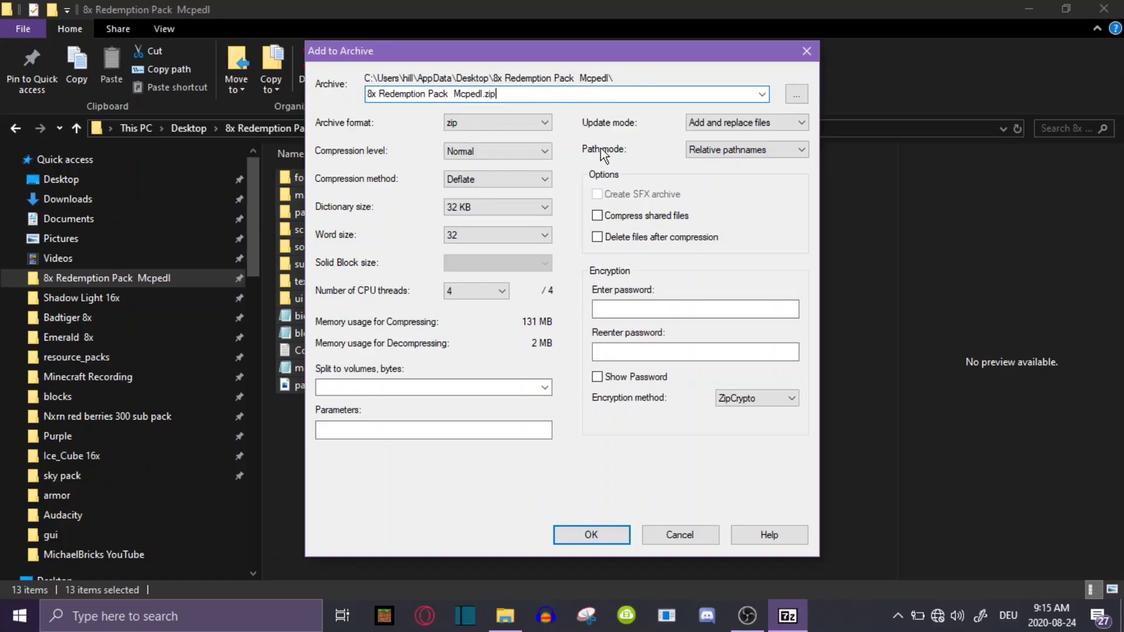
{"action": "mouse_move", "coordinate": [501, 94]}
{"action": "left_mouse_down"}
{"action": "mouse_move", "coordinate": [479, 95]}
{"action": "mouse_move", "coordinate": [490, 97]}
{"action": "left_mouse_up"}
{"action": "key", "text": "BackSpace"}
{"action": "key", "text": "BackSpace"}
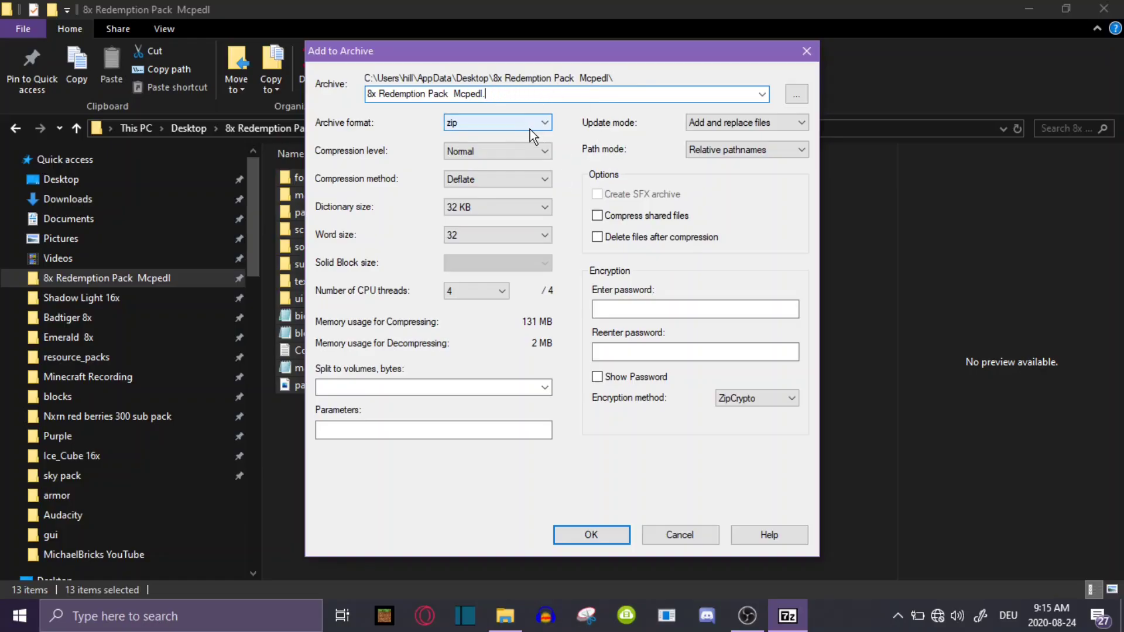
{"action": "type", "text": "mcpack"}
{"action": "key", "text": "shift+Left"}
{"action": "key", "text": "shift+Left"}
{"action": "key", "text": "shift+Left"}
{"action": "key", "text": "shift+Left"}
{"action": "key", "text": "shift+Left"}
{"action": "key", "text": "shift+Left"}
{"action": "key", "text": "BackSpace"}
{"action": "type", "text": "zip"}
Step: Compress the pack into 8x Redemption Pack Mcpedl.zip (3,969 KB) and clear the selection
{"action": "key", "text": "Return"}
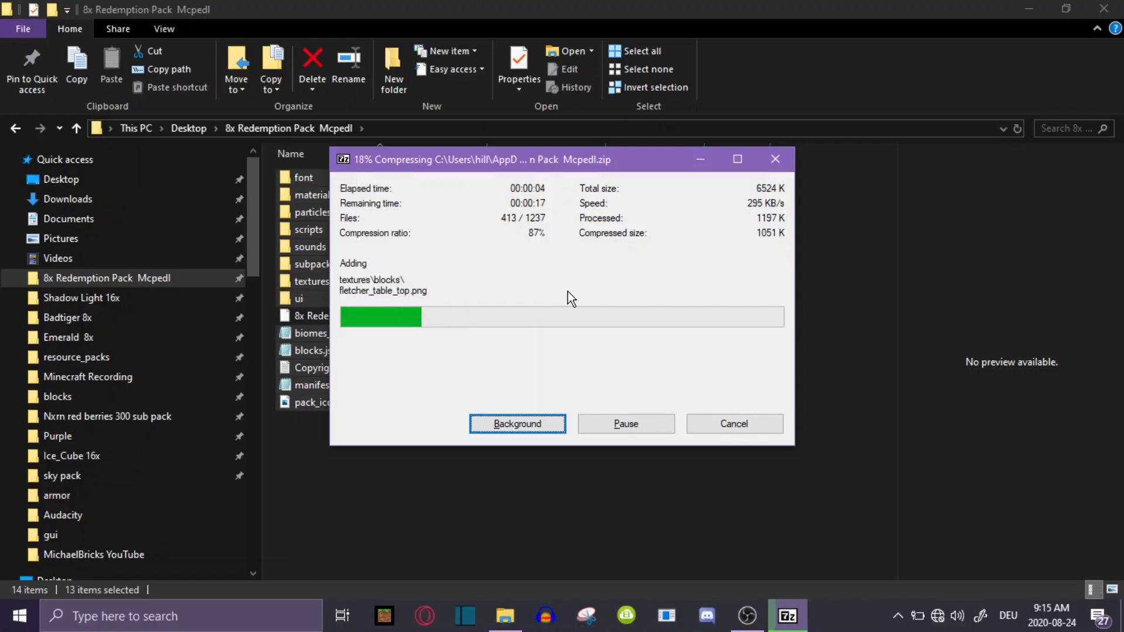
{"action": "left_click_drag", "start_coordinate": [475, 155], "coordinate": [616, 109]}
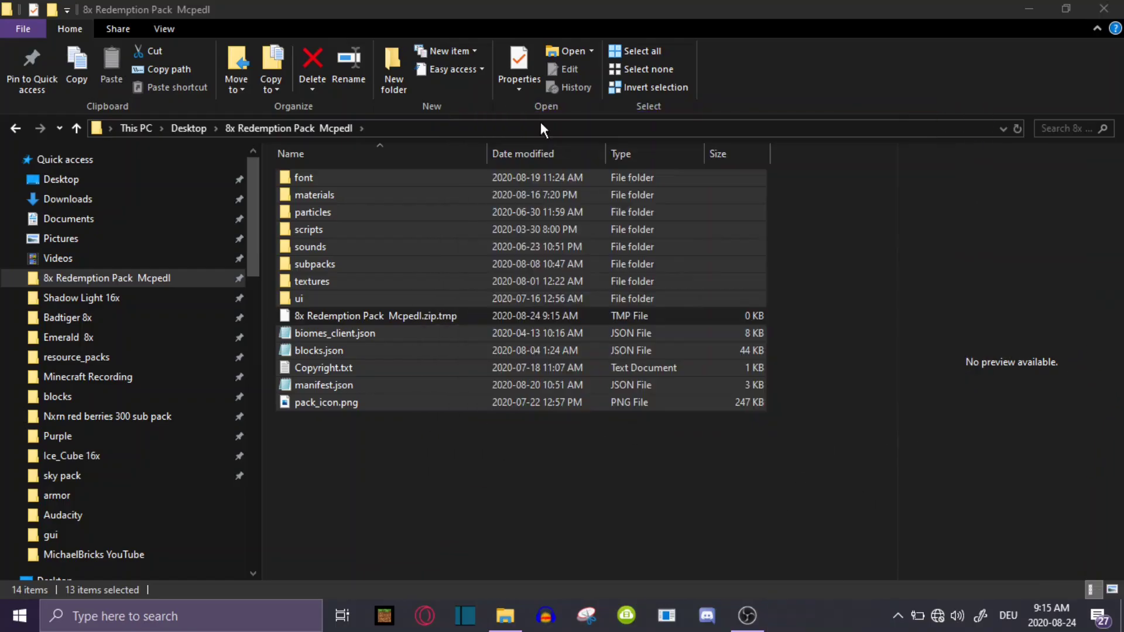
{"action": "left_click", "coordinate": [476, 460]}
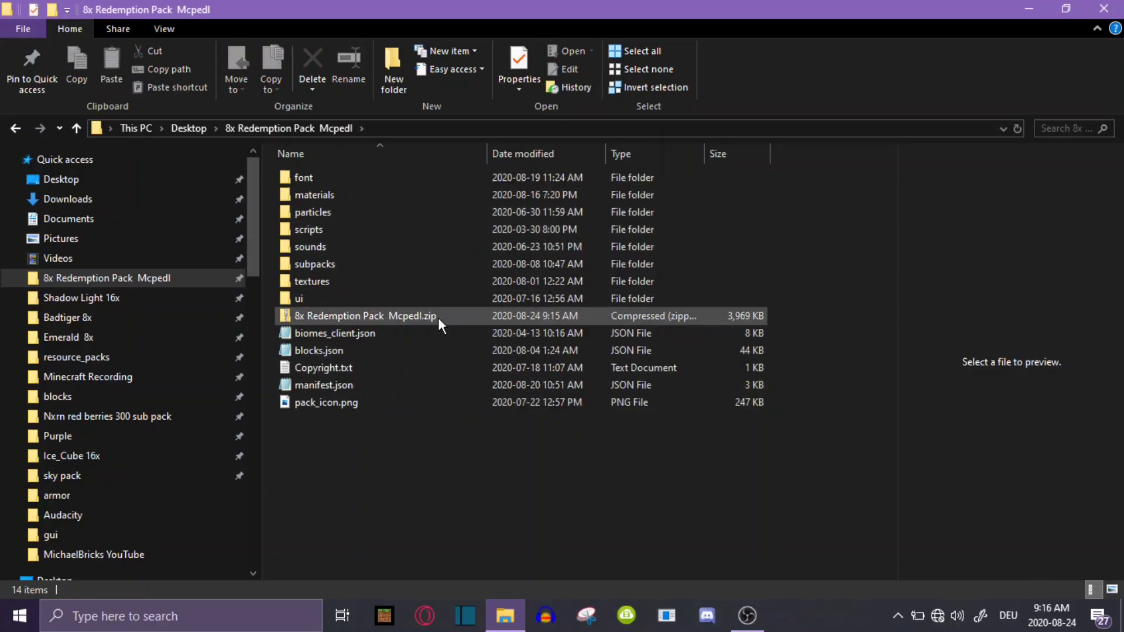
Step: Rename the zip to 8x Redemption Pack Mcpedl.mcpack, accepting the extension-change warning
{"action": "right_click", "coordinate": [385, 312]}
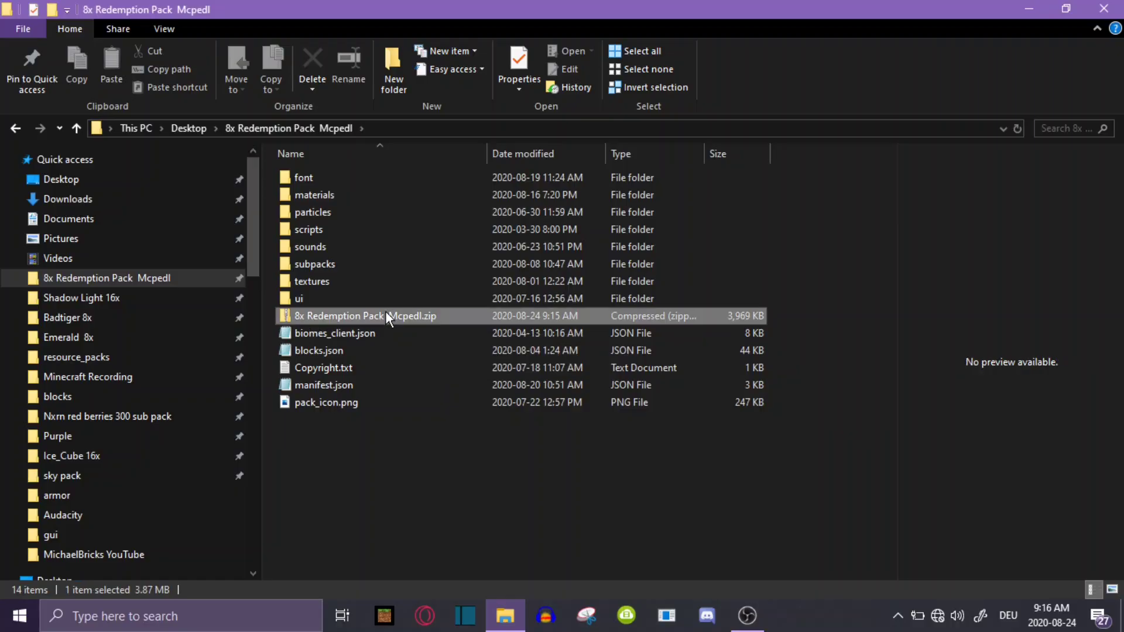
{"action": "left_click", "coordinate": [487, 561]}
{"action": "left_click", "coordinate": [441, 317]}
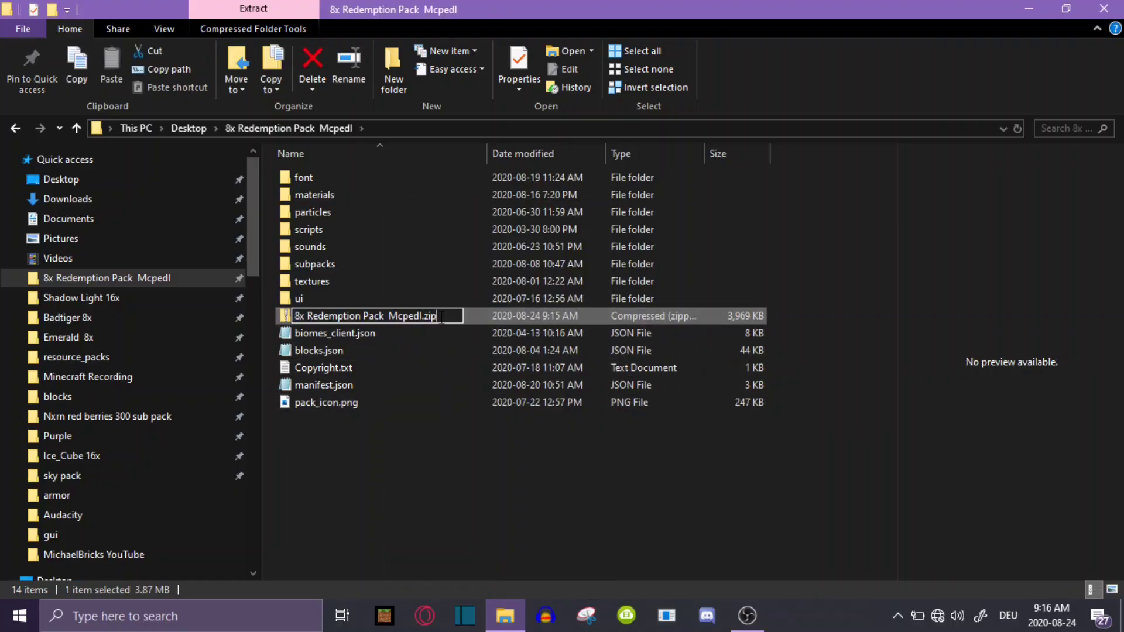
{"action": "key", "text": "BackSpace"}
{"action": "key", "text": "BackSpace"}
{"action": "key", "text": "BackSpace"}
{"action": "type", "text": "mcpack"}
{"action": "left_click", "coordinate": [461, 442]}
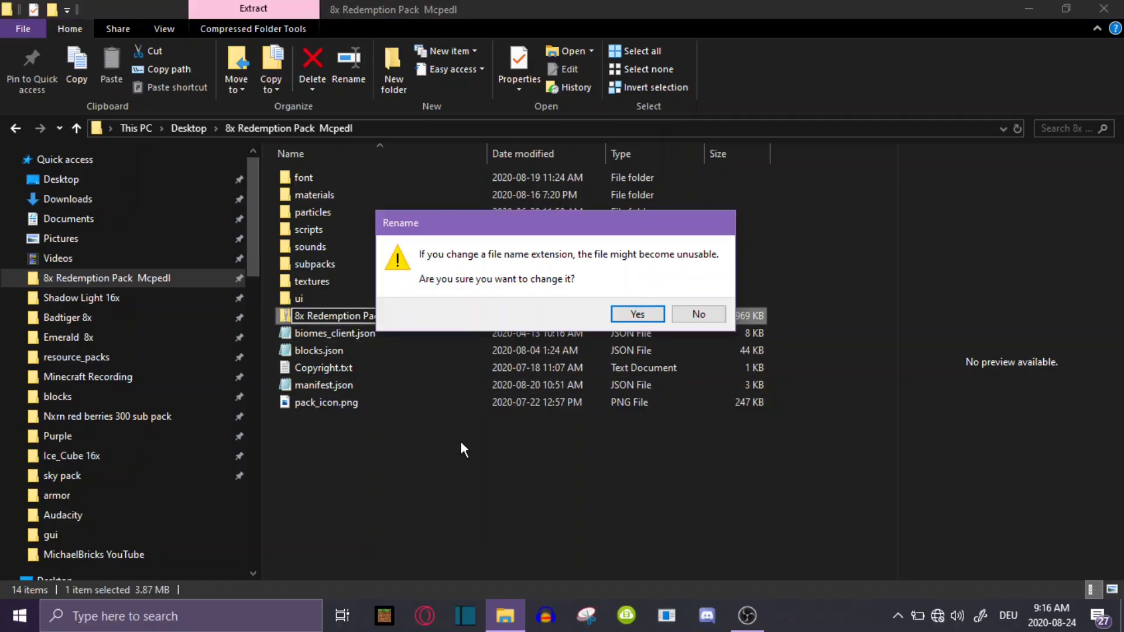
{"action": "left_click", "coordinate": [620, 317]}
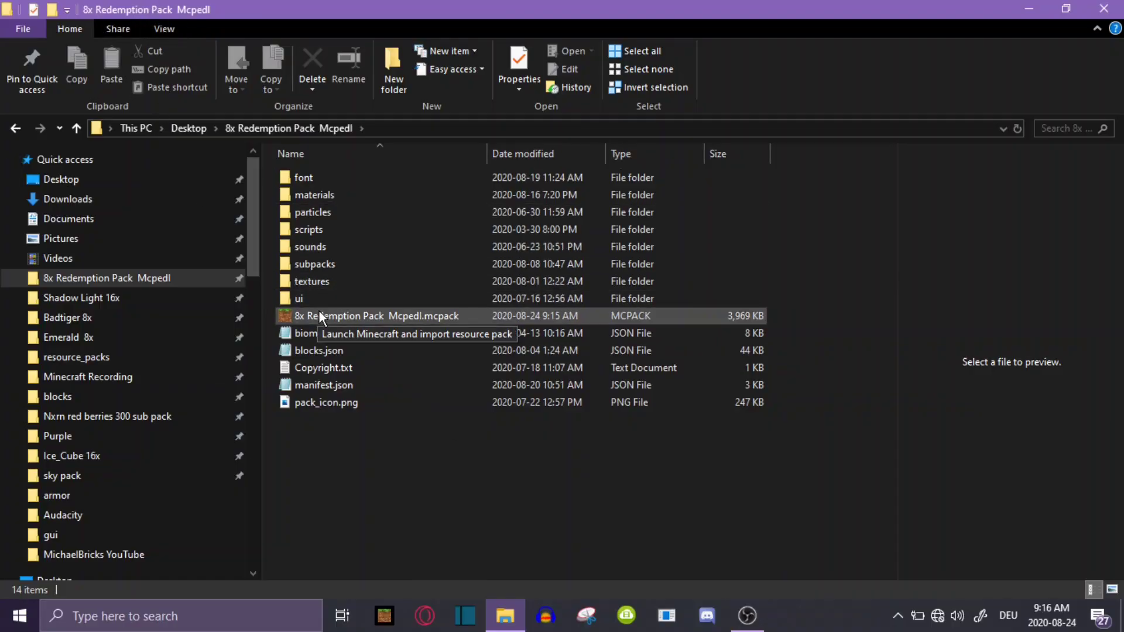
Step: Check View options via Desktop, return to the pack folder, and toggle File name extensions
{"action": "left_click", "coordinate": [164, 29]}
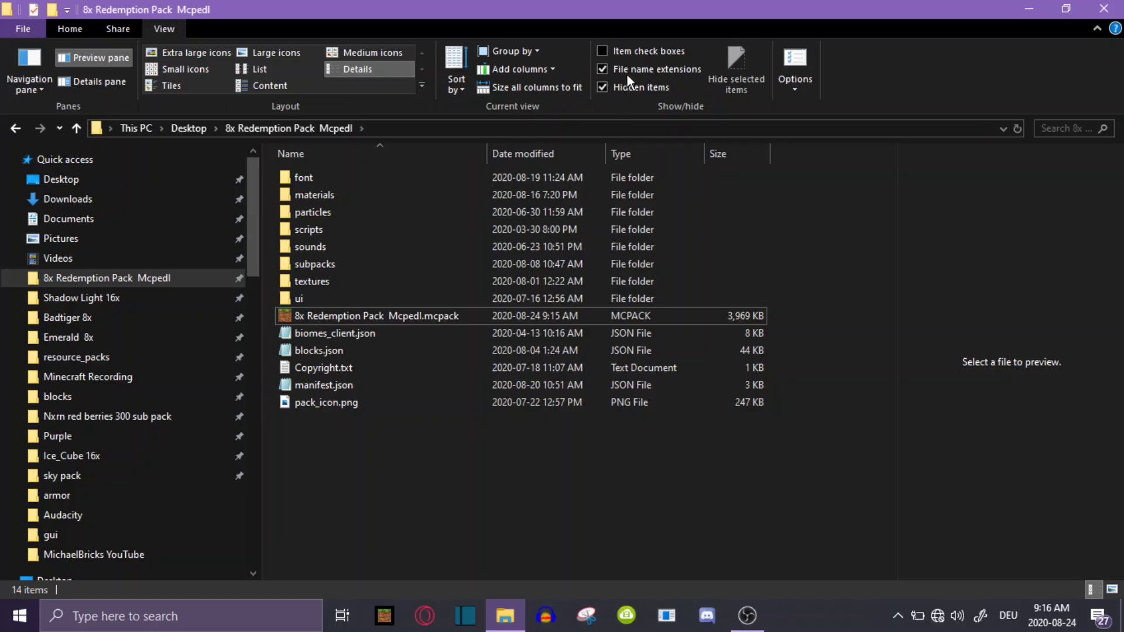
{"action": "left_click", "coordinate": [79, 27]}
{"action": "left_click", "coordinate": [96, 180]}
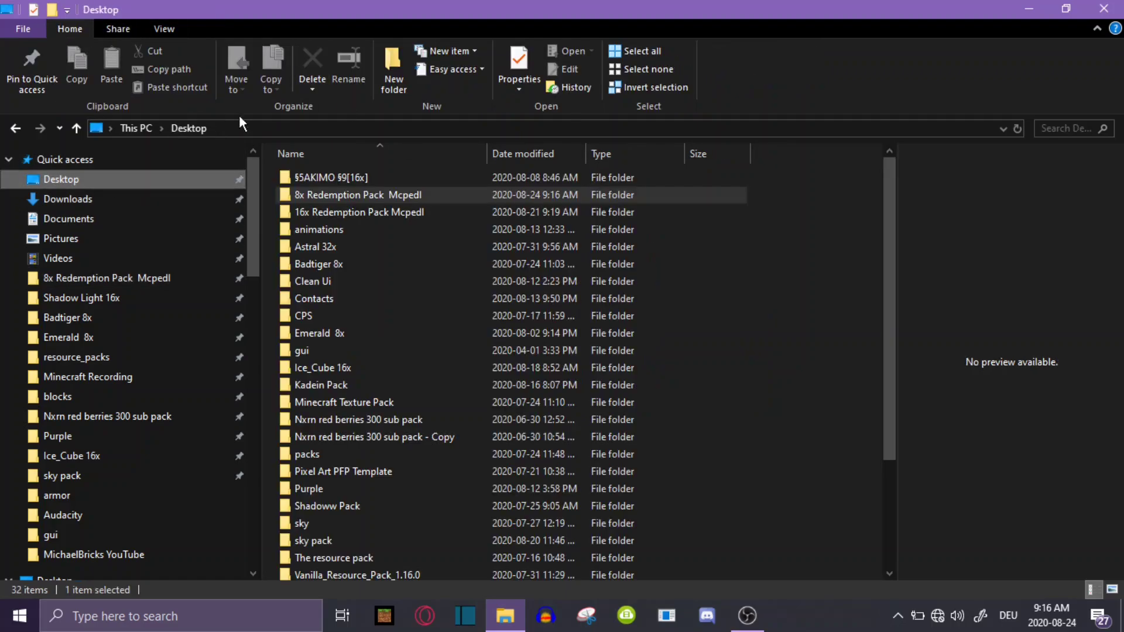
{"action": "scroll", "coordinate": [197, 359], "scroll_direction": "down", "scroll_amount": 1}
{"action": "scroll", "coordinate": [196, 357], "scroll_direction": "up", "scroll_amount": 1}
{"action": "left_click", "coordinate": [165, 31]}
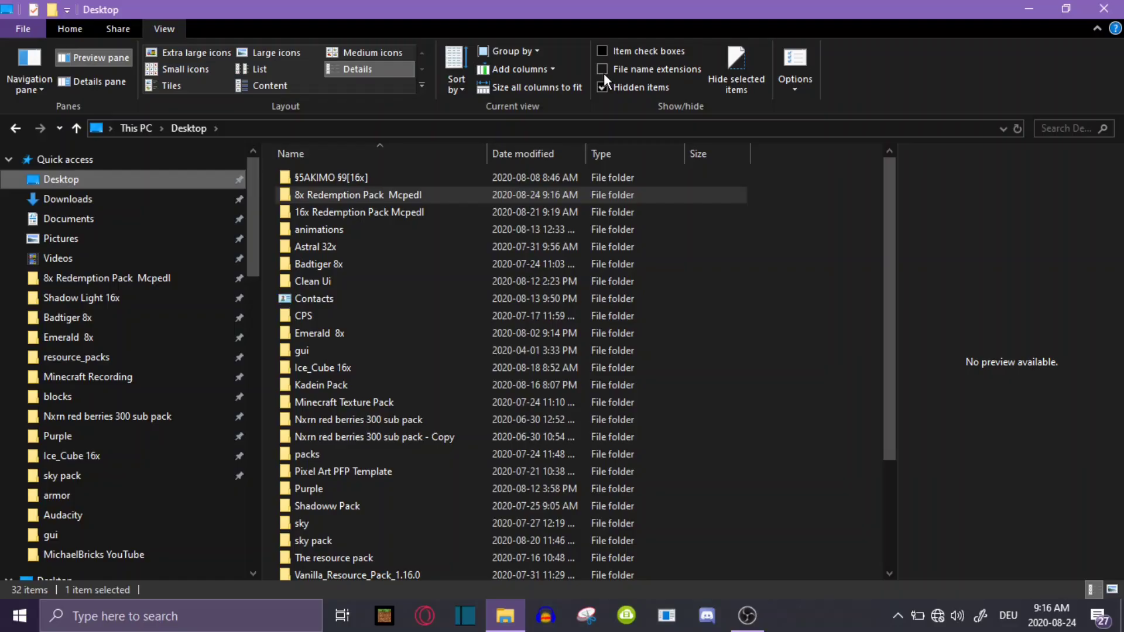
{"action": "left_click", "coordinate": [122, 280]}
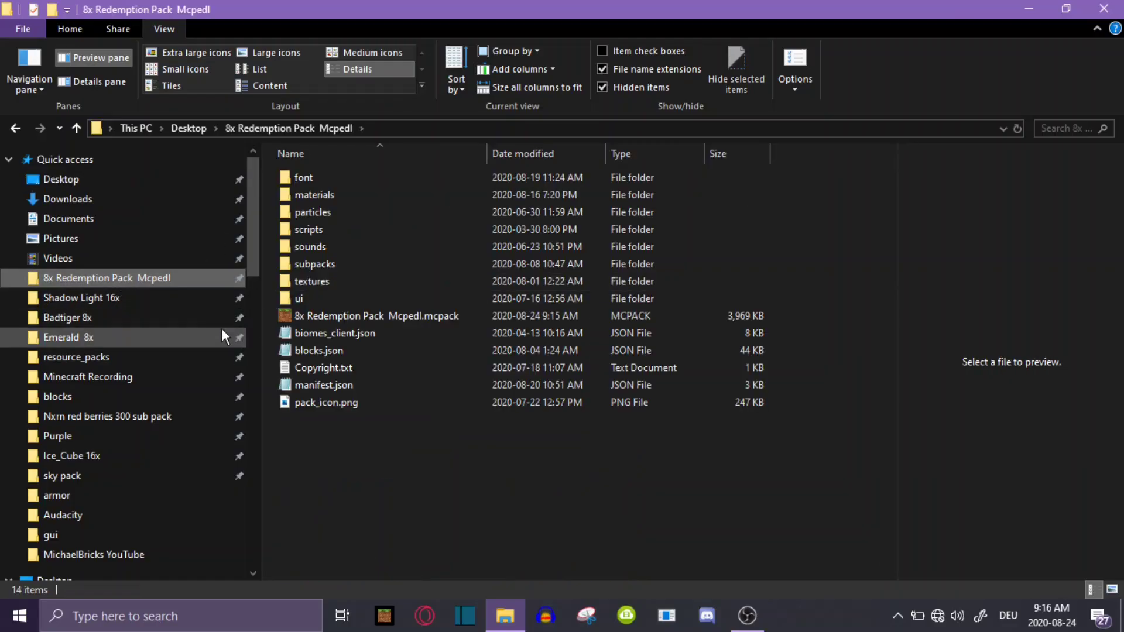
{"action": "left_click", "coordinate": [603, 70]}
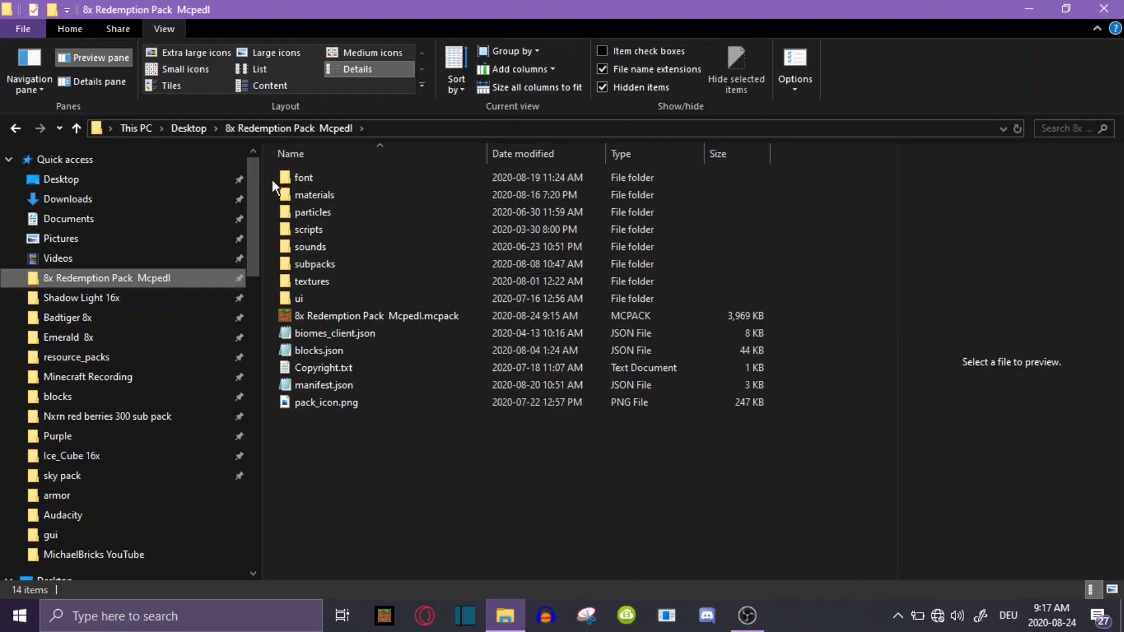
Step: Hide file name extensions and zip the font and materials folders with 7-Zip
{"action": "left_click", "coordinate": [602, 69]}
{"action": "left_click_drag", "start_coordinate": [272, 173], "coordinate": [306, 193]}
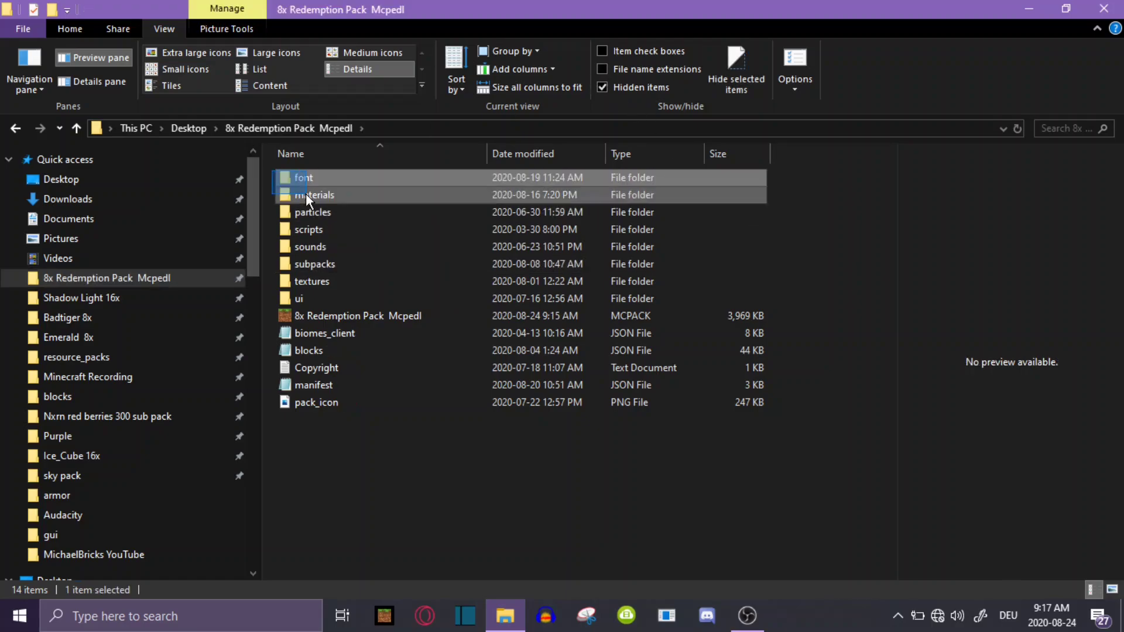
{"action": "right_click", "coordinate": [305, 194]}
{"action": "mouse_move", "coordinate": [385, 293]}
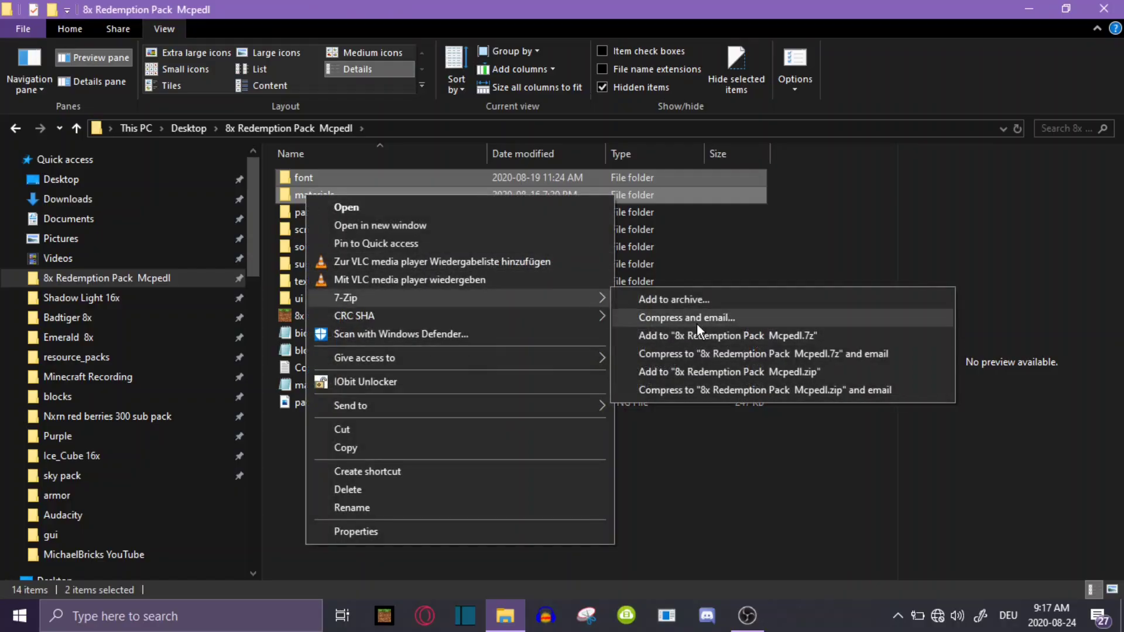
{"action": "left_click", "coordinate": [697, 300]}
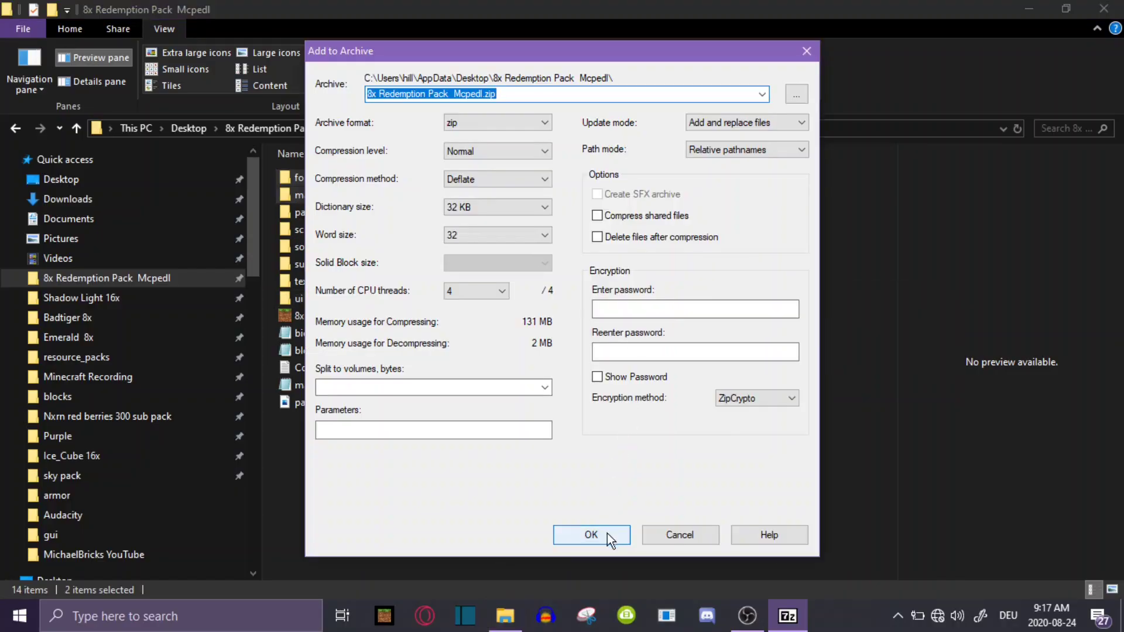
{"action": "left_click", "coordinate": [606, 534]}
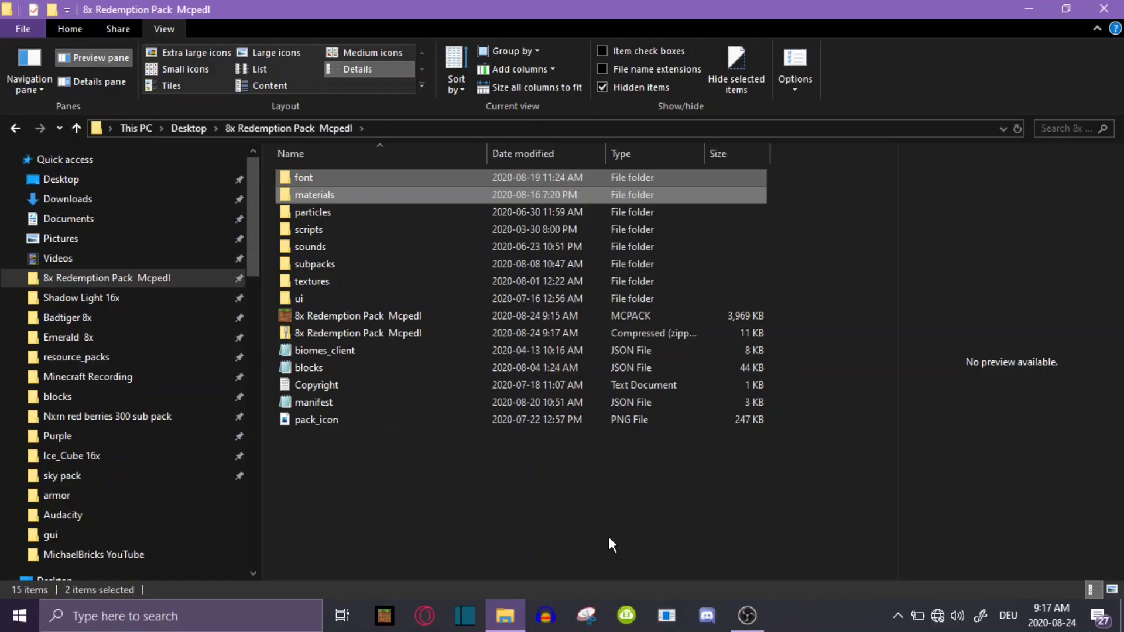
Step: Rename the new small zip by appending .mcpack to its name
{"action": "left_click", "coordinate": [429, 331]}
{"action": "right_click", "coordinate": [430, 332]}
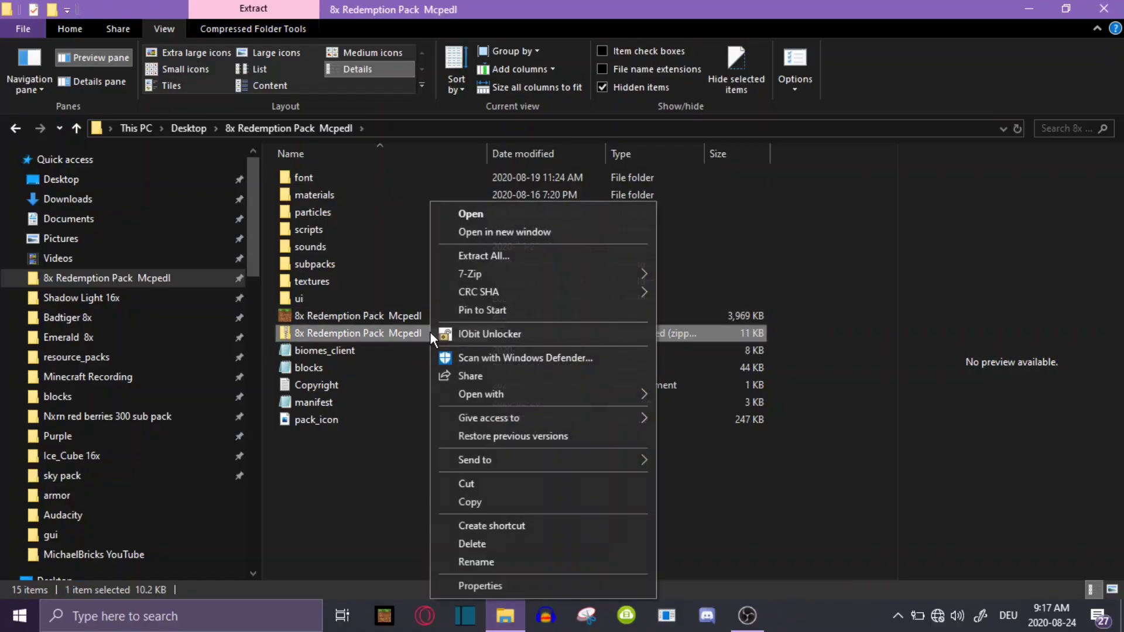
{"action": "left_click", "coordinate": [516, 562]}
{"action": "left_click", "coordinate": [434, 331]}
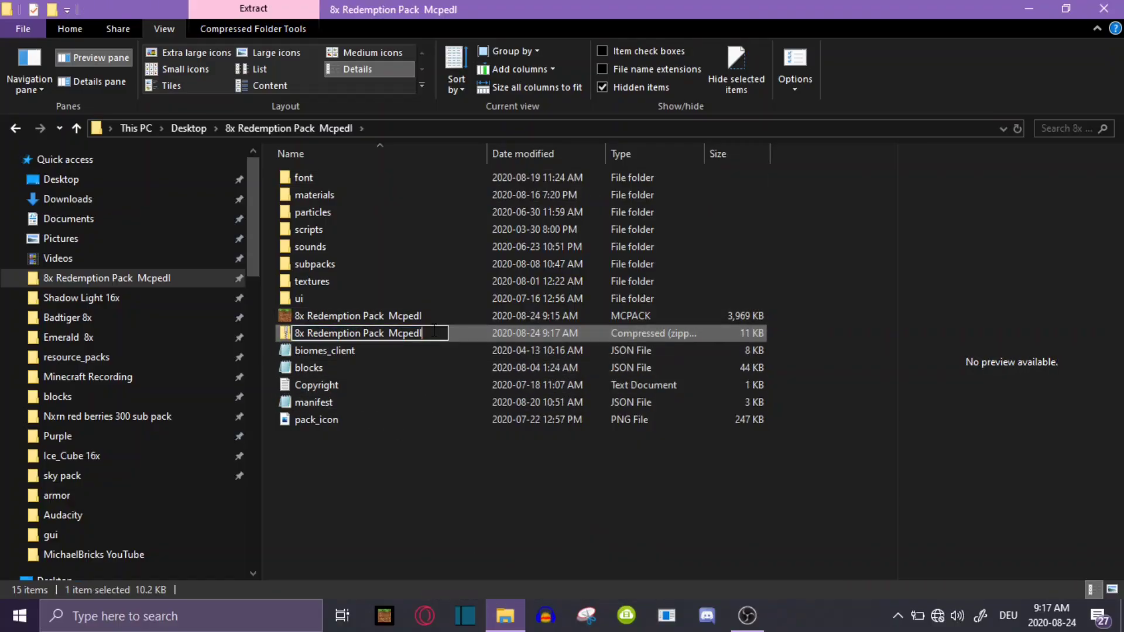
{"action": "type", "text": ".mcpack"}
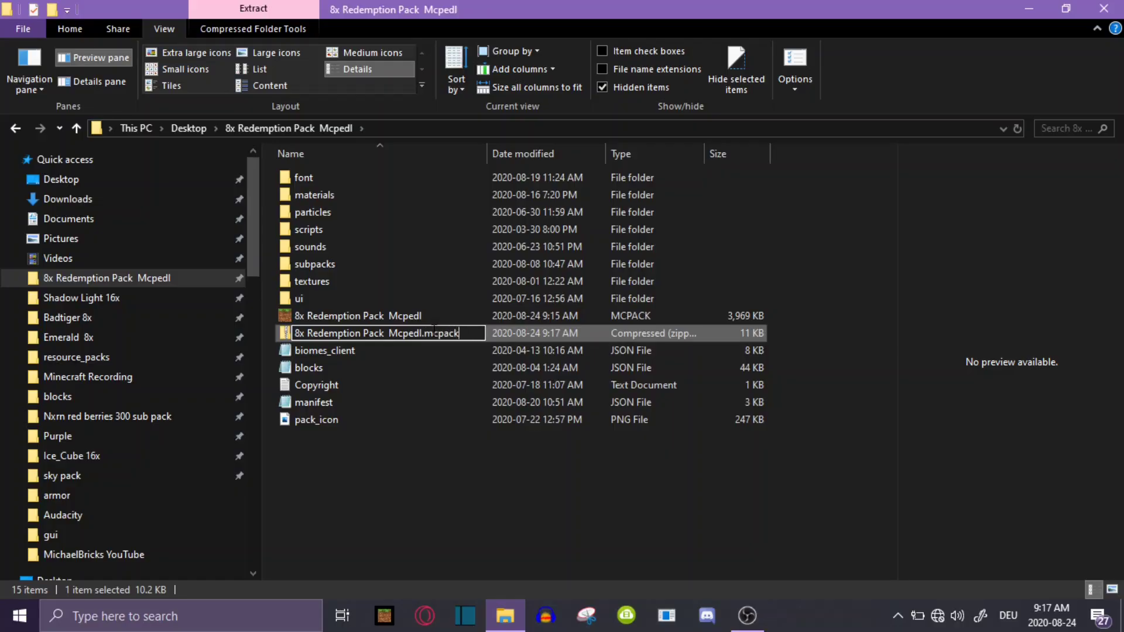
{"action": "key", "text": "Return"}
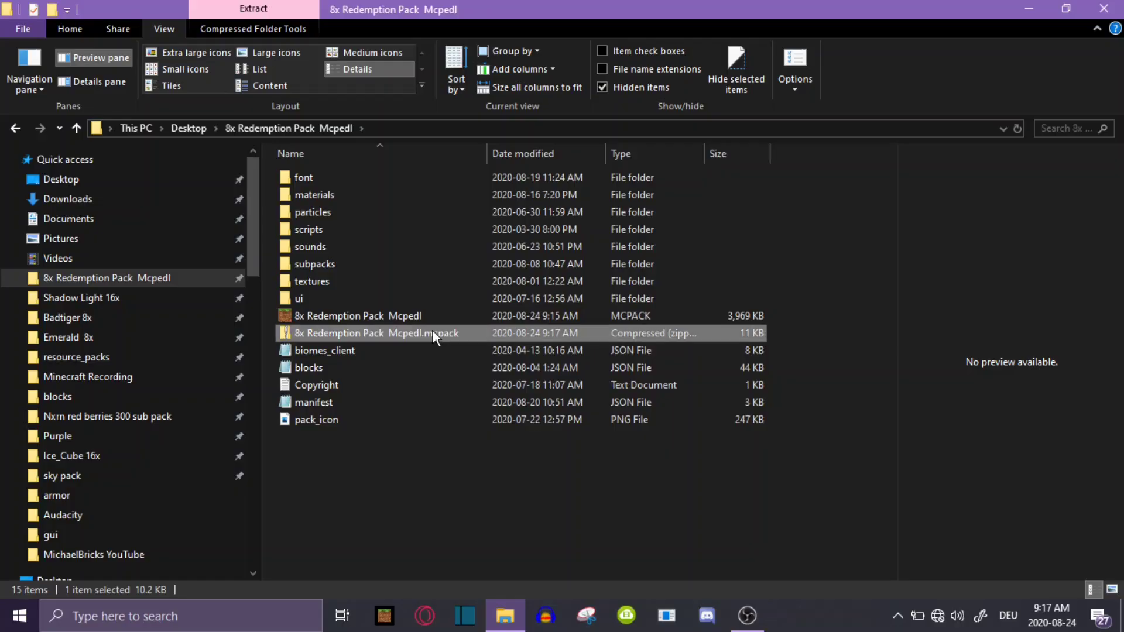
Step: Delete the small zipped copy and turn file name extensions back on
{"action": "right_click", "coordinate": [476, 338]}
{"action": "key", "text": "Delete"}
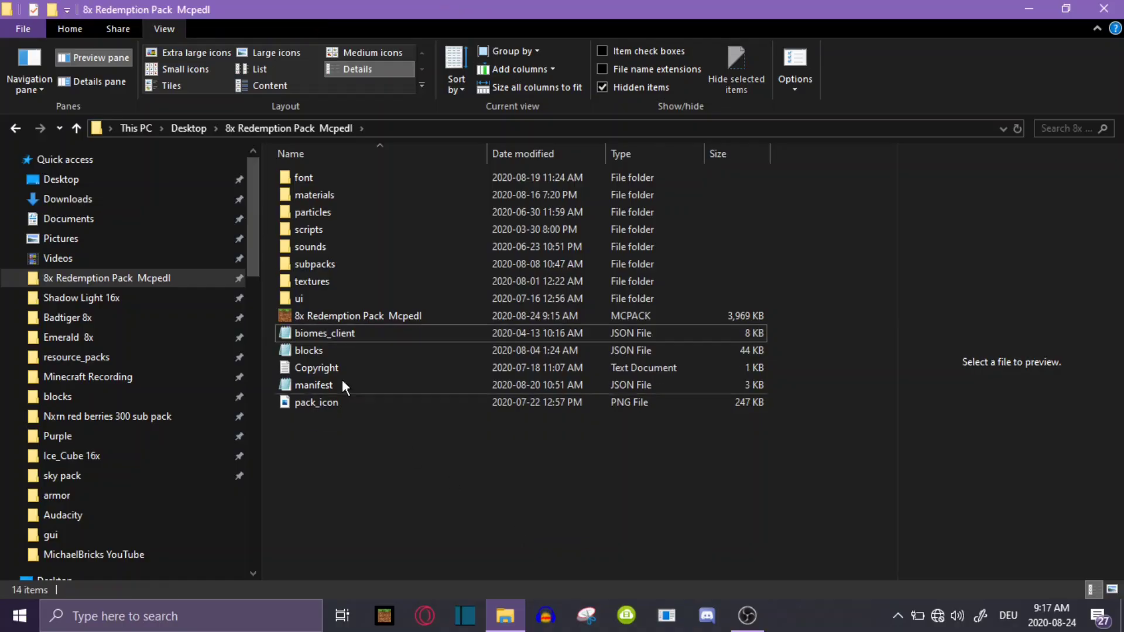
{"action": "left_click", "coordinate": [598, 67]}
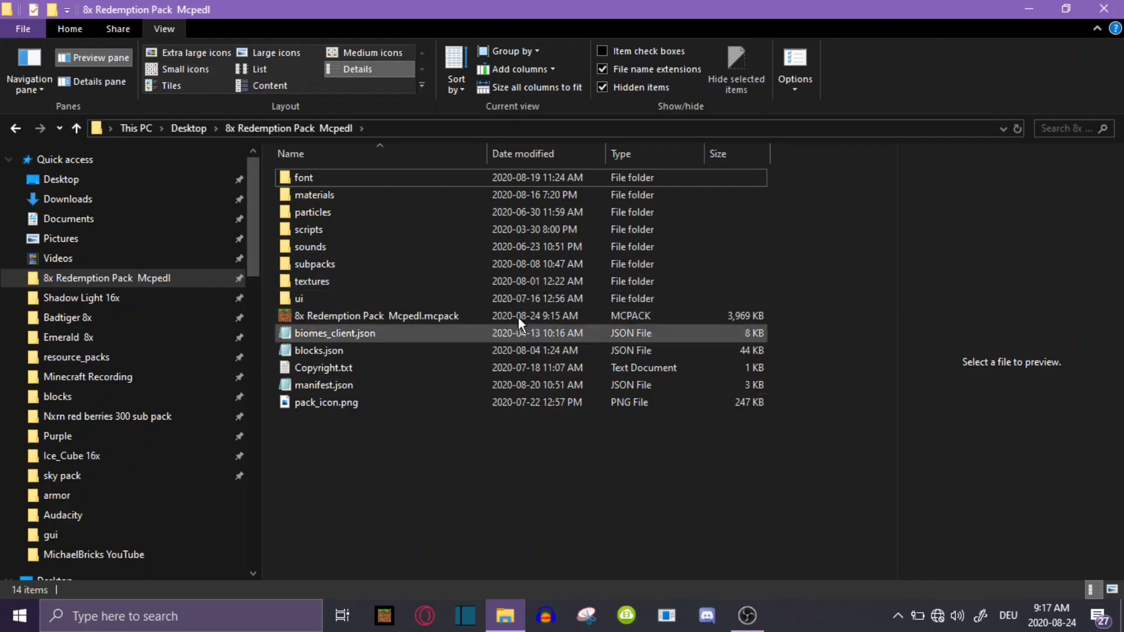
Step: Open 8x Redemption Pack Mcpedl.mcpack in Minecraft, then close Minecraft
{"action": "double_click", "coordinate": [429, 315]}
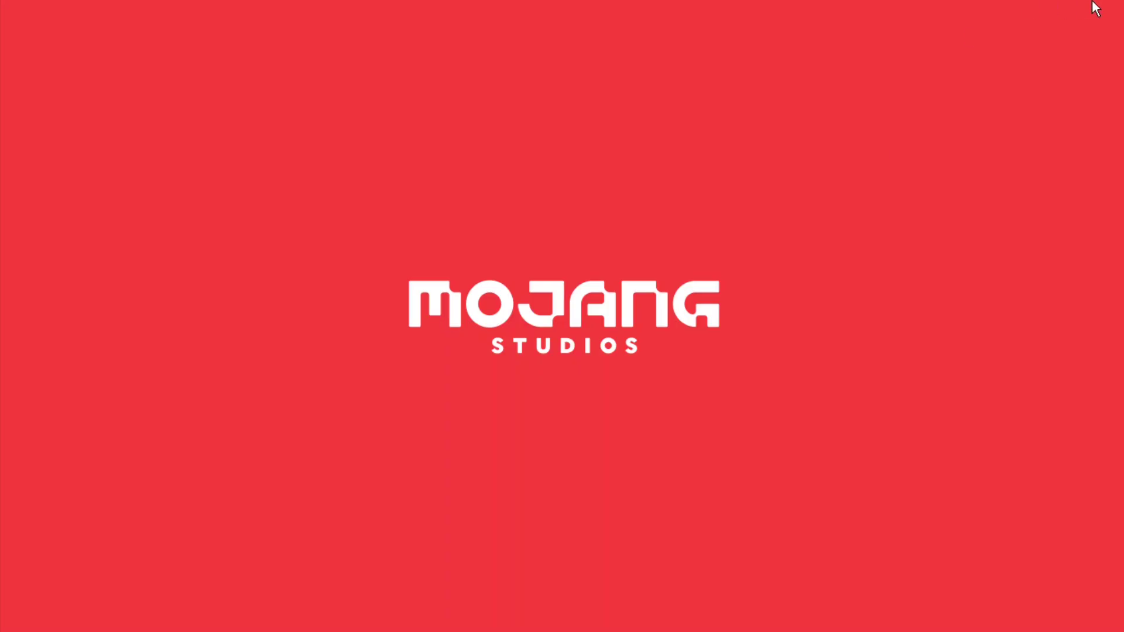
{"action": "left_click", "coordinate": [1068, 22]}
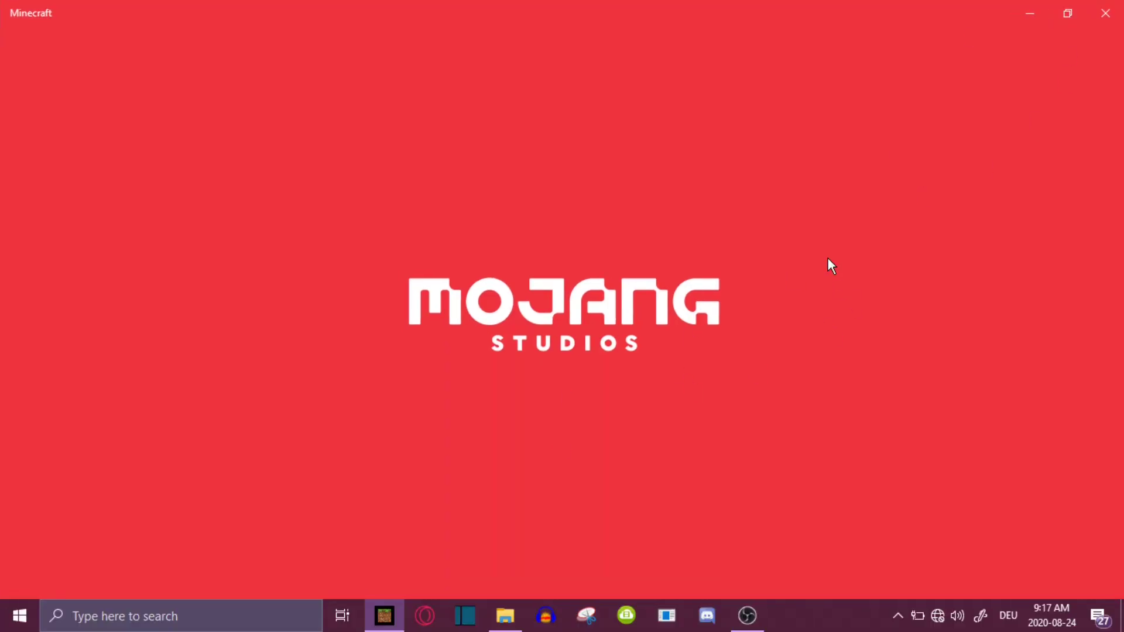
{"action": "left_click", "coordinate": [1105, 13]}
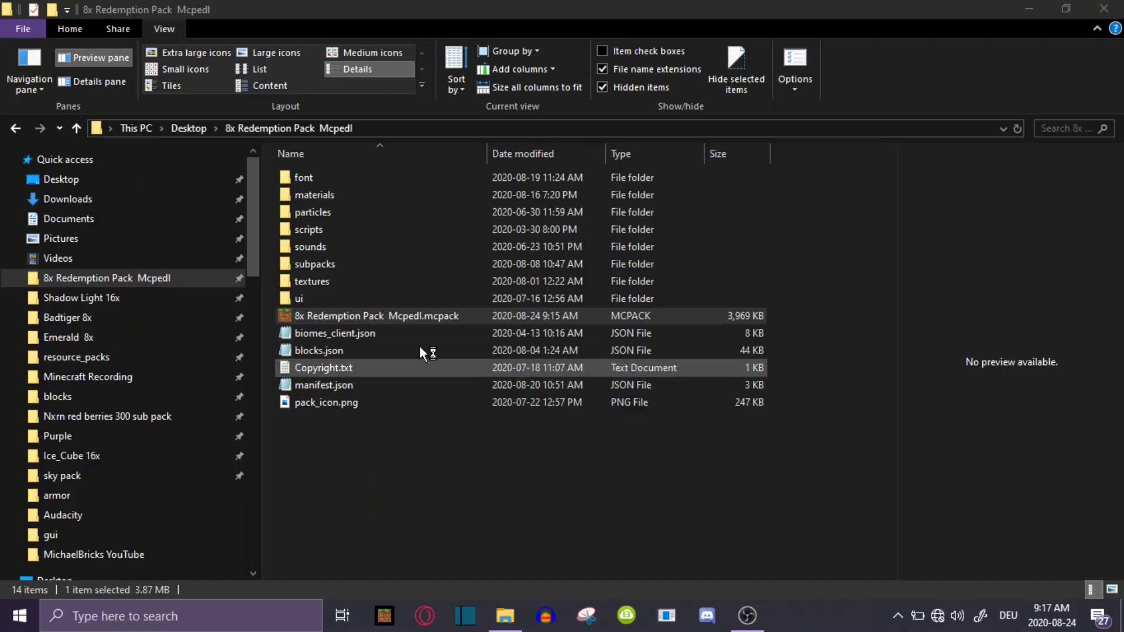
Step: Open 8x Redemption Pack Mcpedl.mcpack once more, then delete it from the folder
{"action": "double_click", "coordinate": [405, 315]}
{"action": "right_click", "coordinate": [405, 314]}
{"action": "left_click", "coordinate": [478, 544]}
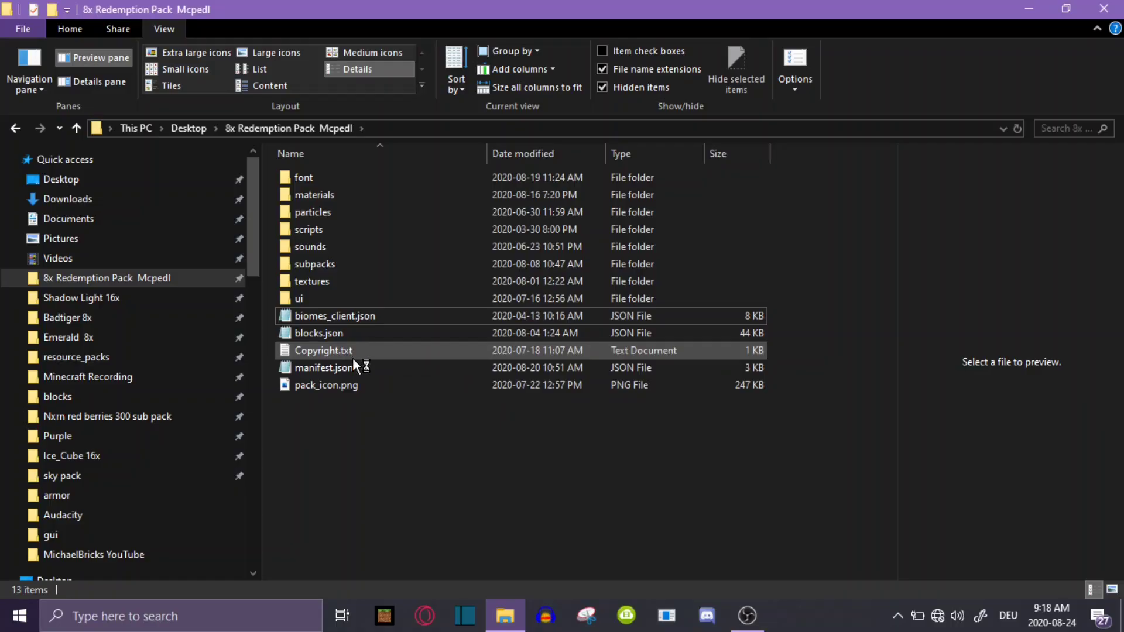
Step: Open manifest.json in Notepad and dock a narrower editor window beside the file list
{"action": "double_click", "coordinate": [364, 371]}
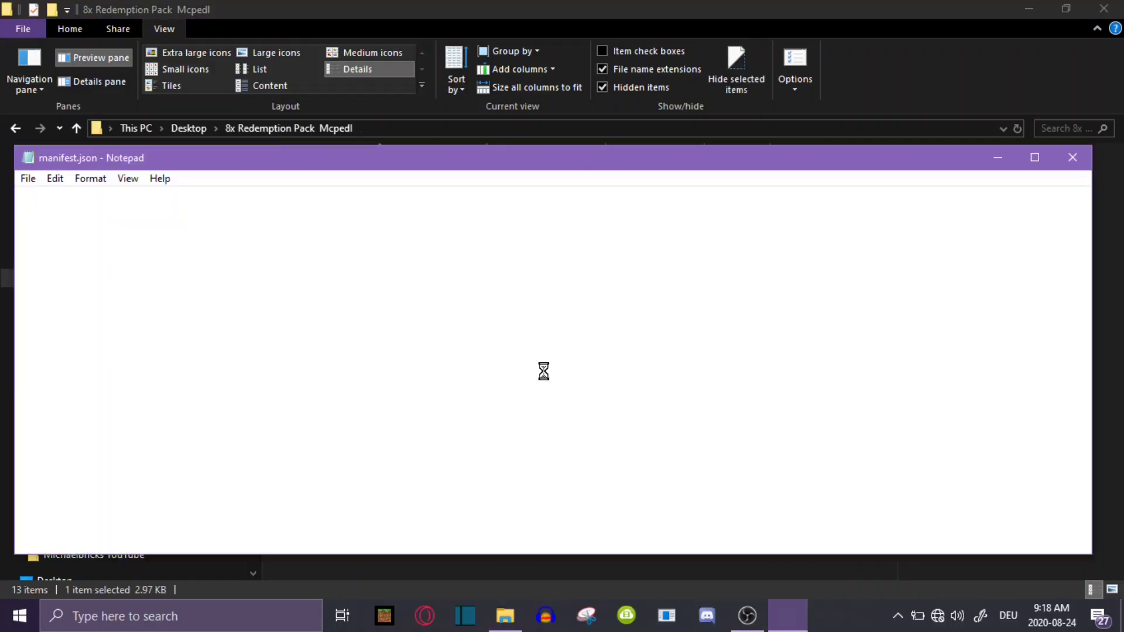
{"action": "left_click_drag", "start_coordinate": [500, 154], "coordinate": [519, 104]}
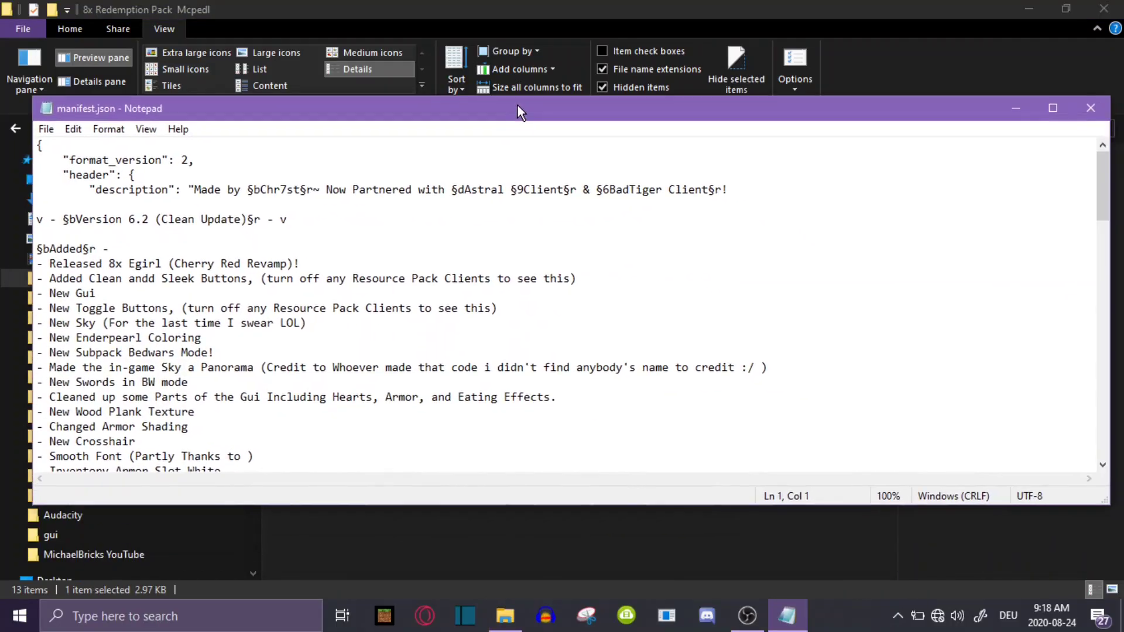
{"action": "scroll", "coordinate": [522, 300], "scroll_direction": "down", "scroll_amount": 7}
{"action": "scroll", "coordinate": [522, 300], "scroll_direction": "down", "scroll_amount": 3}
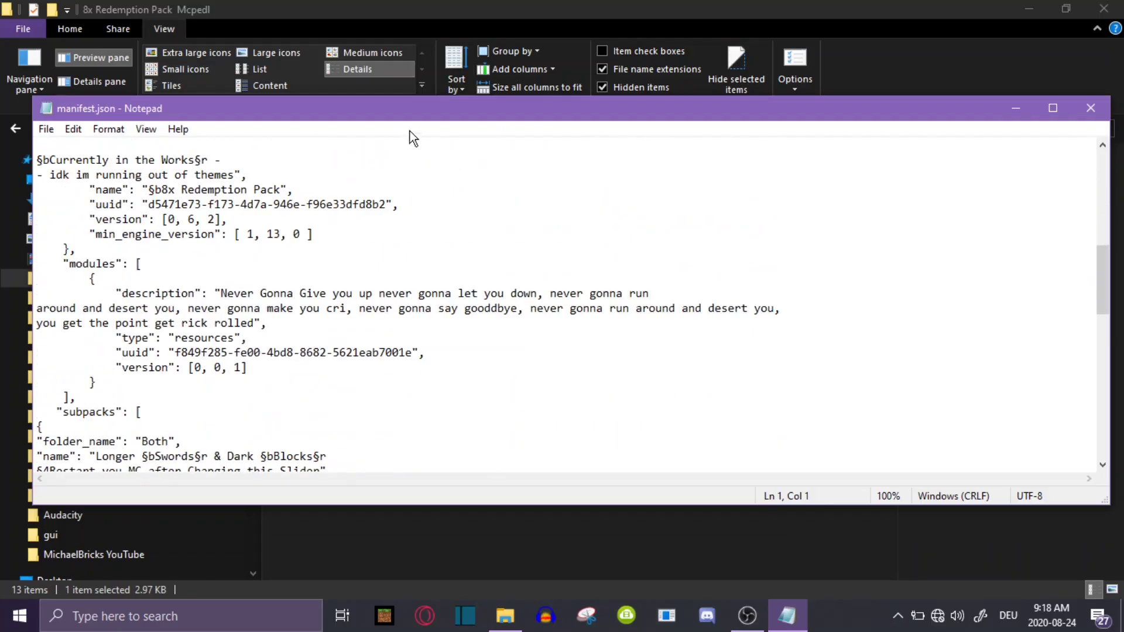
{"action": "mouse_move", "coordinate": [411, 109]}
{"action": "left_mouse_down"}
{"action": "mouse_move", "coordinate": [509, 121]}
{"action": "mouse_move", "coordinate": [398, 126]}
{"action": "left_mouse_up"}
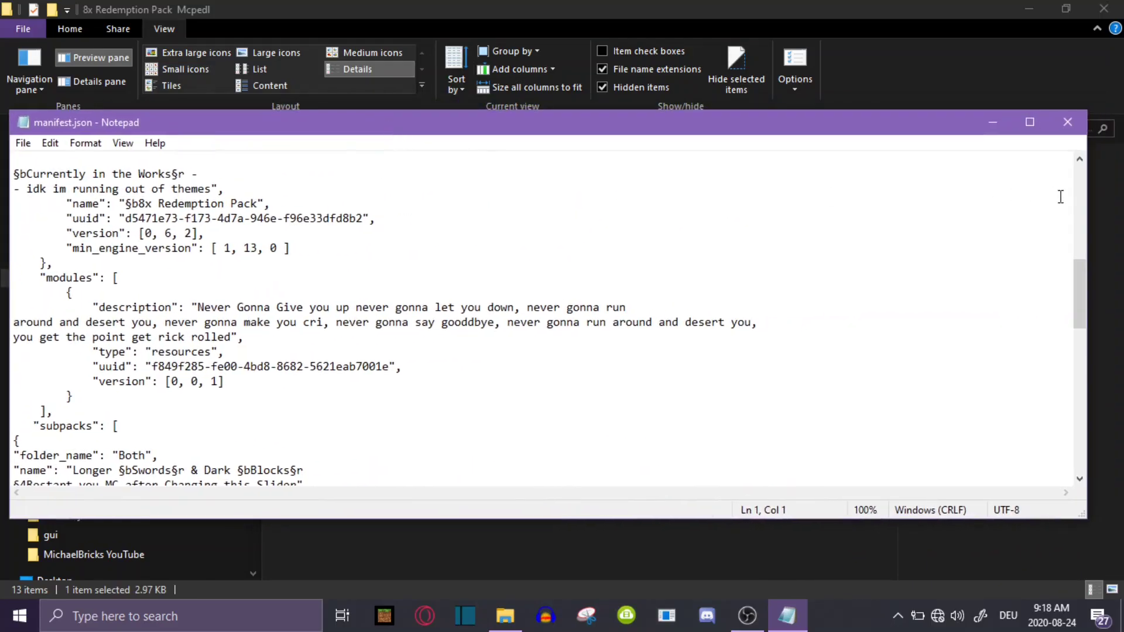
{"action": "left_click_drag", "start_coordinate": [1093, 193], "coordinate": [534, 243]}
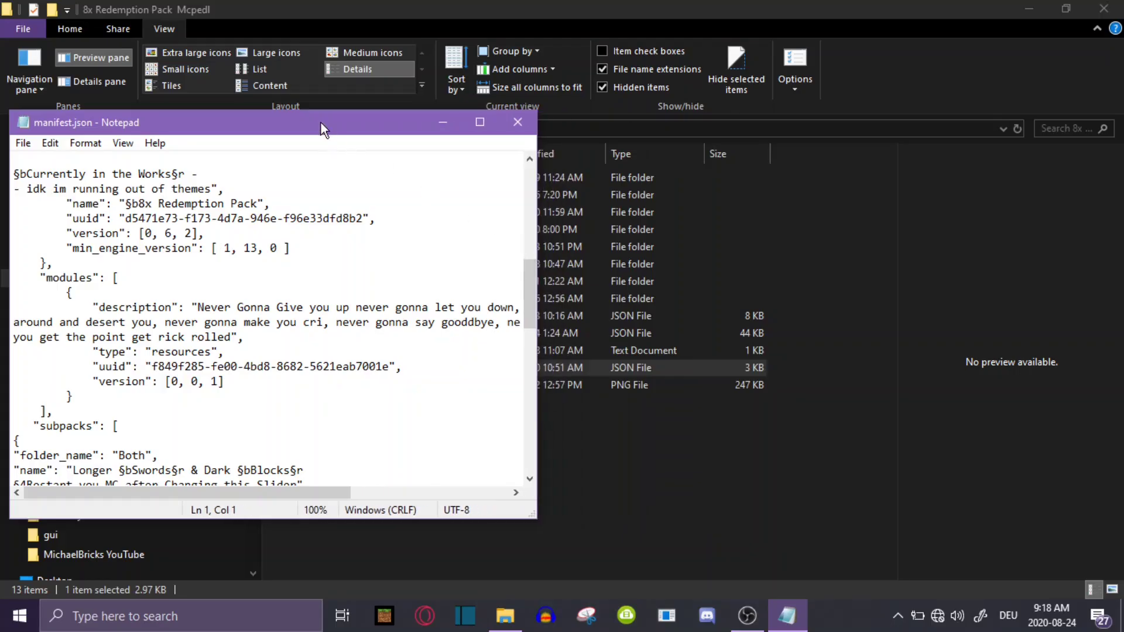
{"action": "left_click_drag", "start_coordinate": [321, 122], "coordinate": [572, 142]}
Step: Select the header uuid d5471e73-f173-4d7a-946e-f96e33dfd8b2, then place the cursor at its start
{"action": "left_click_drag", "start_coordinate": [376, 239], "coordinate": [613, 242]}
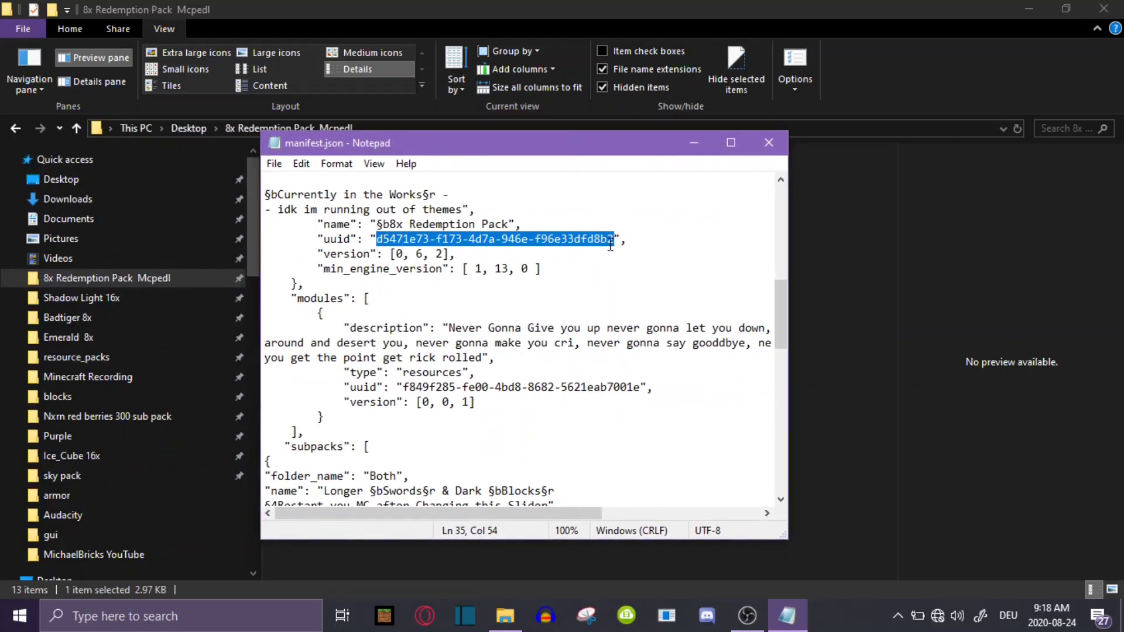
{"action": "scroll", "coordinate": [485, 255], "scroll_direction": "up", "scroll_amount": 1}
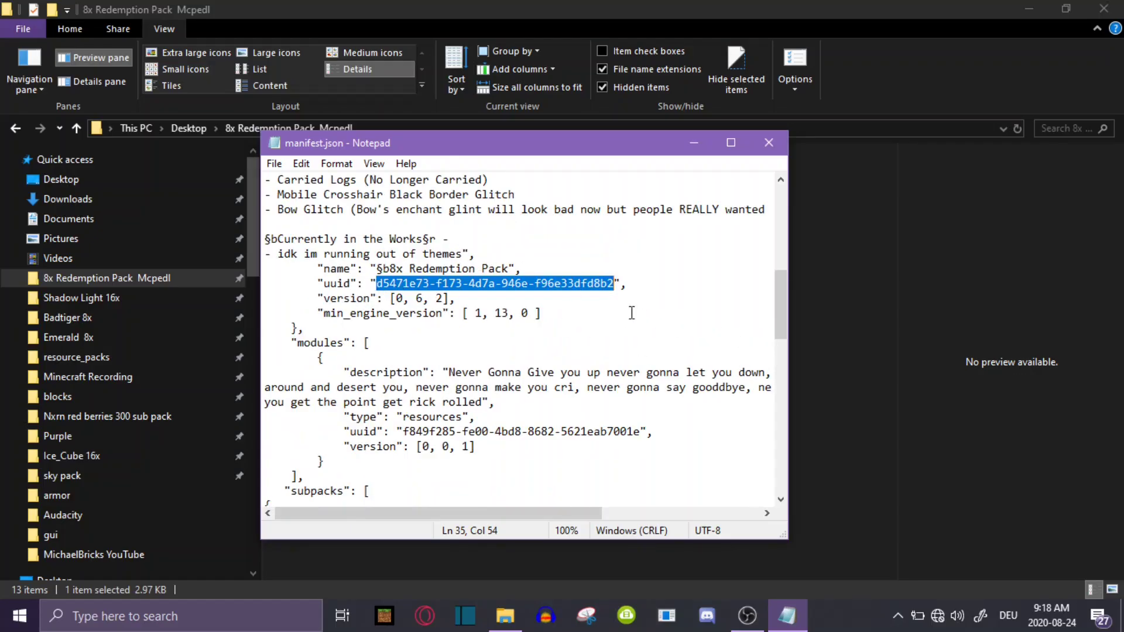
{"action": "left_click", "coordinate": [619, 286]}
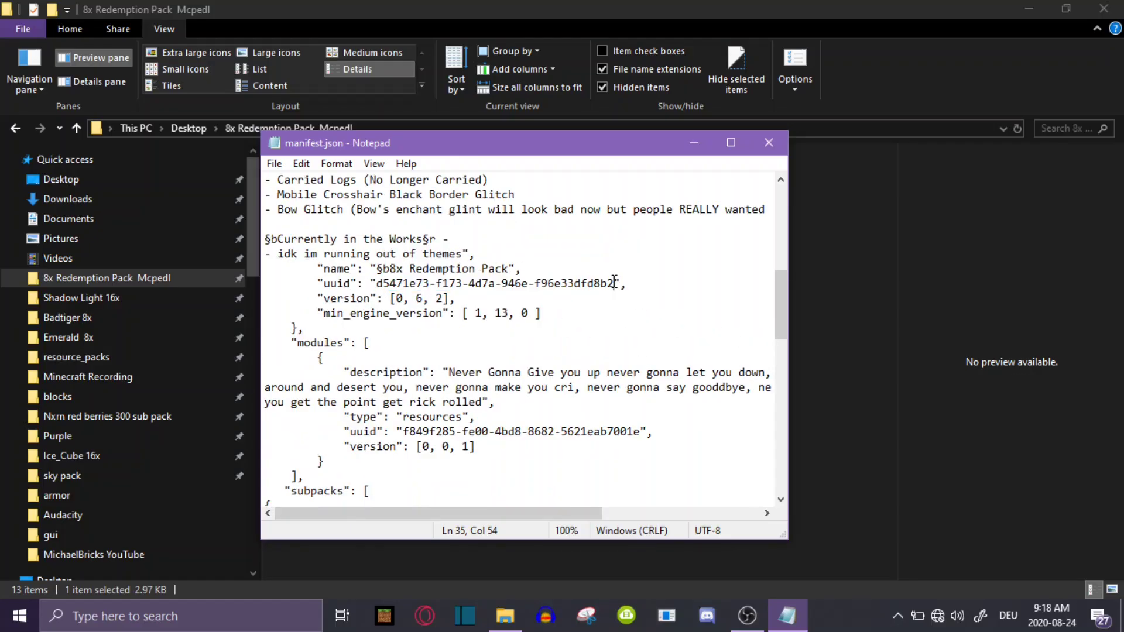
{"action": "left_click", "coordinate": [378, 286]}
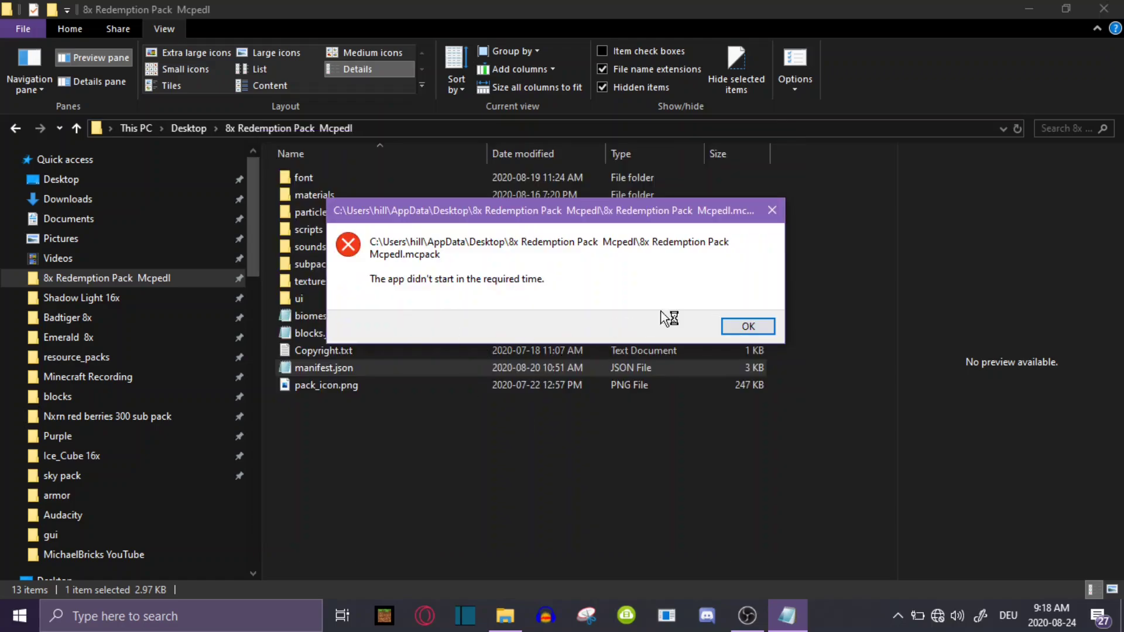
Step: Dismiss the "app didn't start in the required time" error to return to manifest.json
{"action": "left_click", "coordinate": [748, 325]}
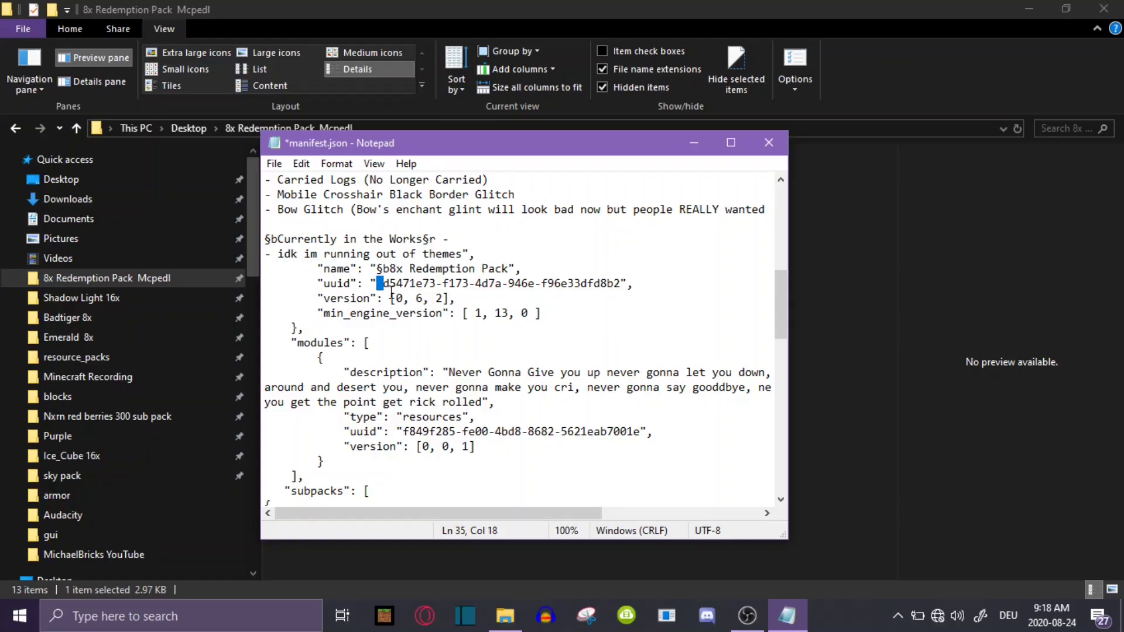
Step: Remove the stray space before the header uuid in manifest.json
{"action": "key", "text": "BackSpace"}
{"action": "key", "text": "Right"}
{"action": "key", "text": "BackSpace"}
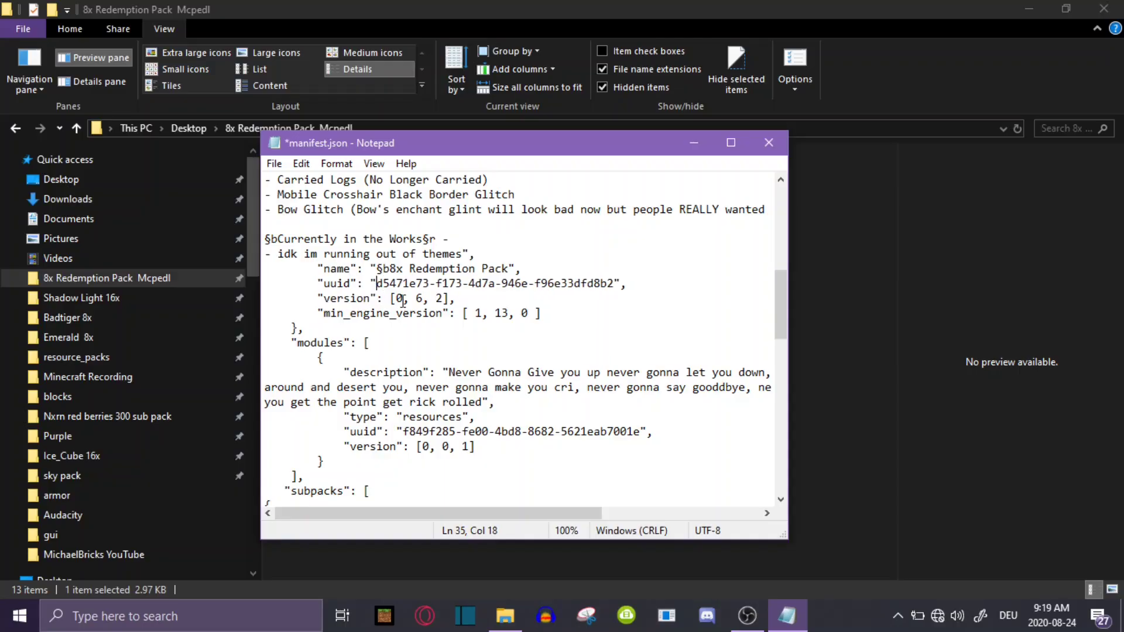
{"action": "scroll", "coordinate": [497, 343], "scroll_direction": "down", "scroll_amount": 1}
{"action": "scroll", "coordinate": [497, 343], "scroll_direction": "down", "scroll_amount": 2}
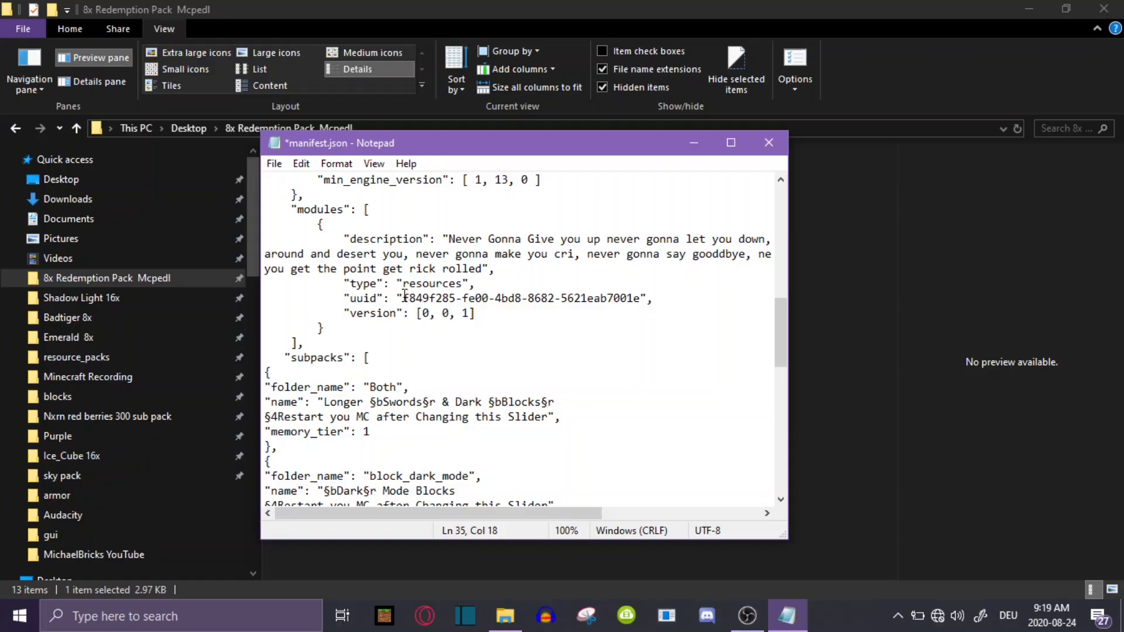
Step: Retype the quote before module uuid f849f285-fe00-4bd8-8682-5621eab7001e and review the subpacks list
{"action": "left_click", "coordinate": [403, 298]}
{"action": "key", "text": "BackSpace"}
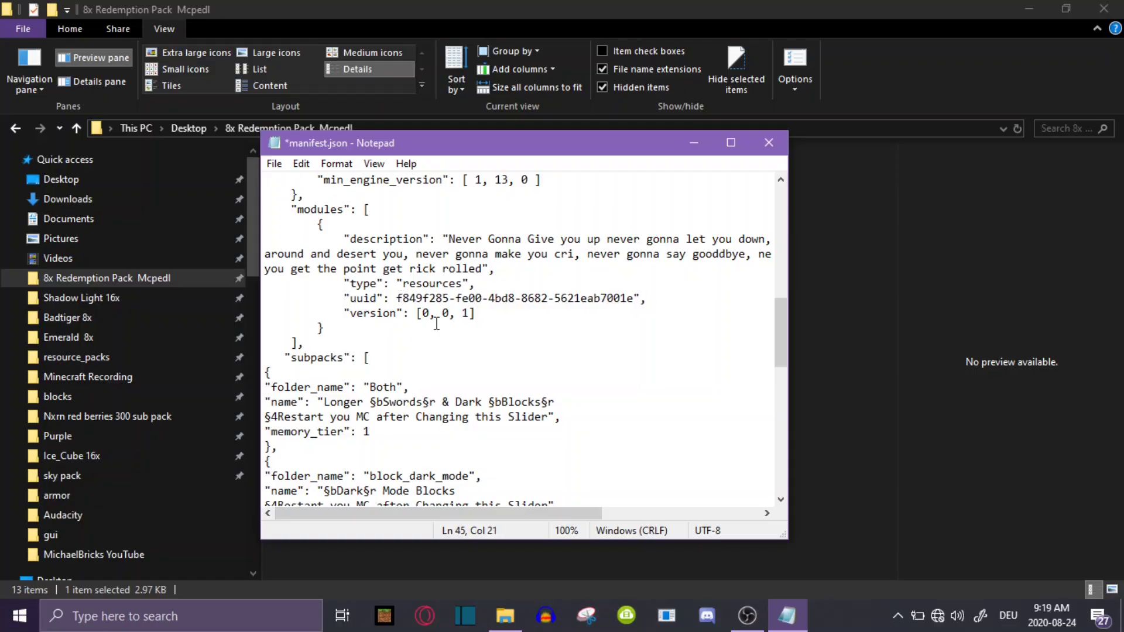
{"action": "type", "text": "\""}
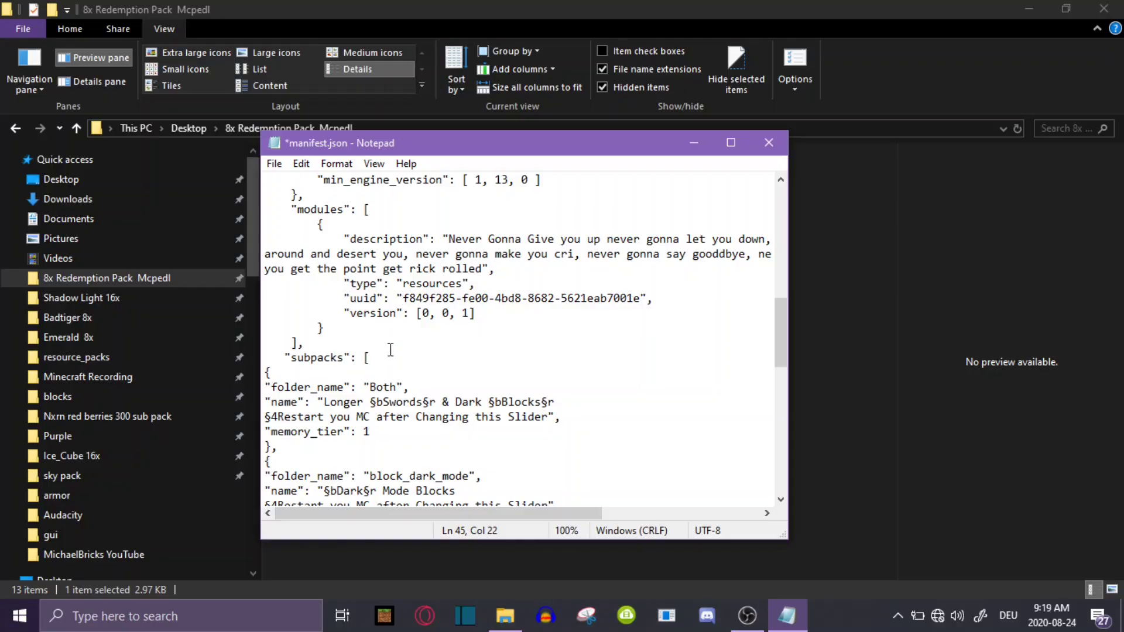
{"action": "scroll", "coordinate": [390, 350], "scroll_direction": "down", "scroll_amount": 2}
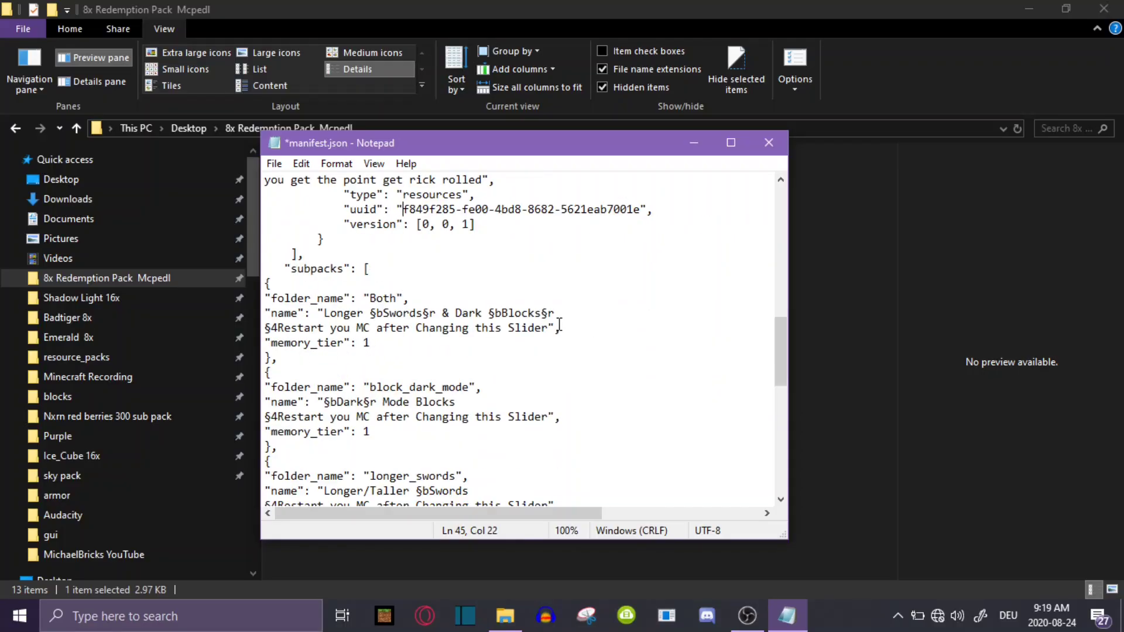
{"action": "scroll", "coordinate": [525, 339], "scroll_direction": "down", "scroll_amount": 3}
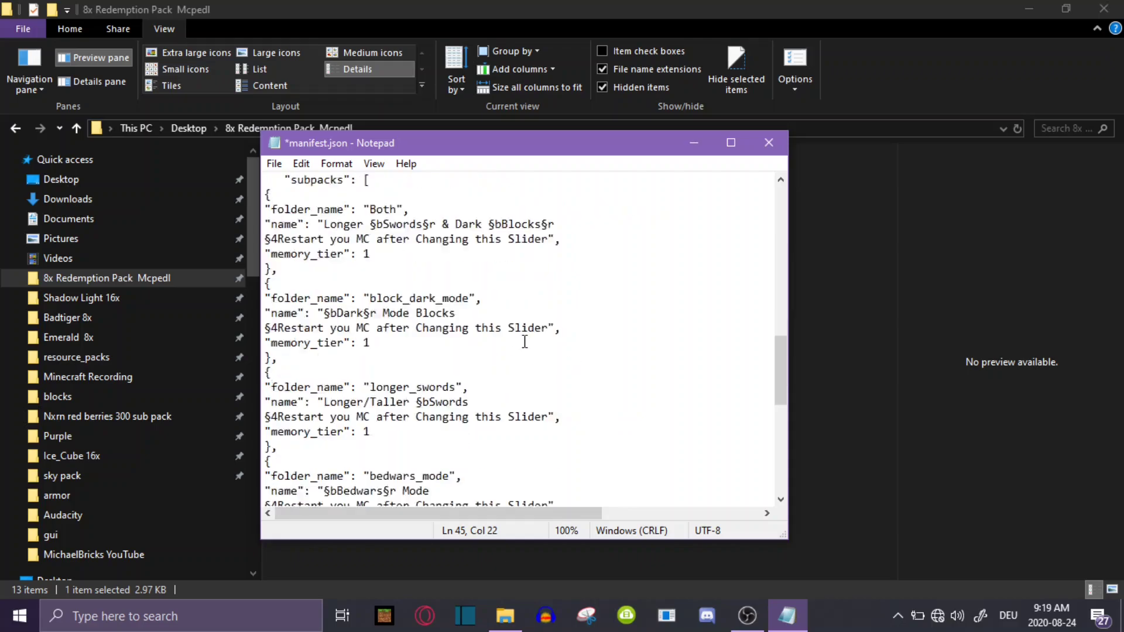
{"action": "scroll", "coordinate": [516, 338], "scroll_direction": "up", "scroll_amount": 18}
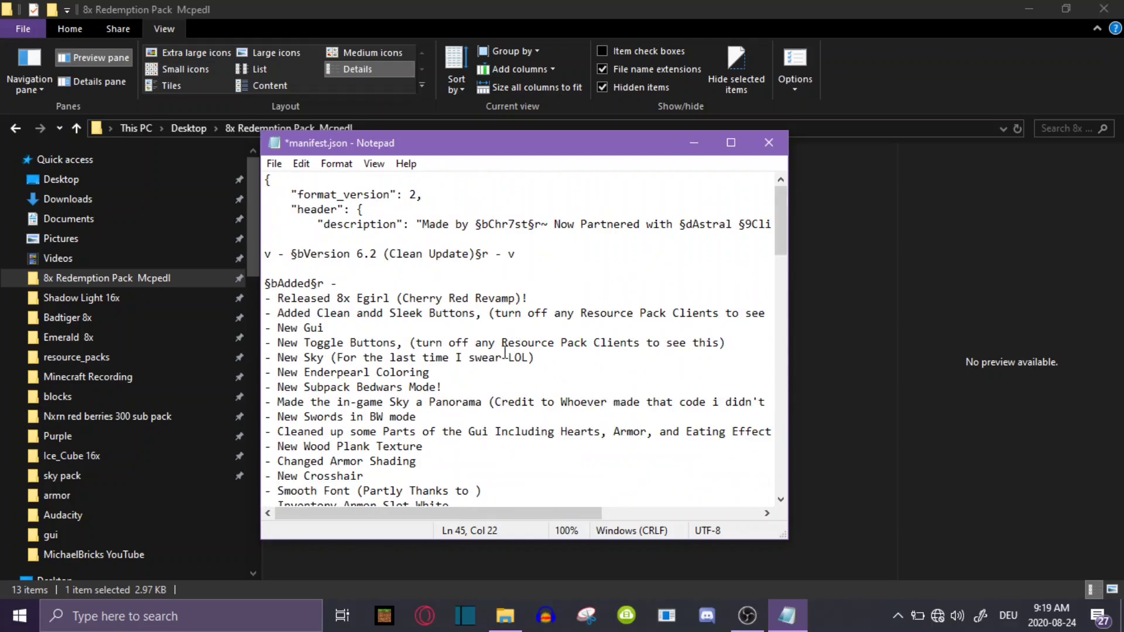
{"action": "scroll", "coordinate": [494, 359], "scroll_direction": "down", "scroll_amount": 3}
{"action": "scroll", "coordinate": [494, 359], "scroll_direction": "down", "scroll_amount": 15}
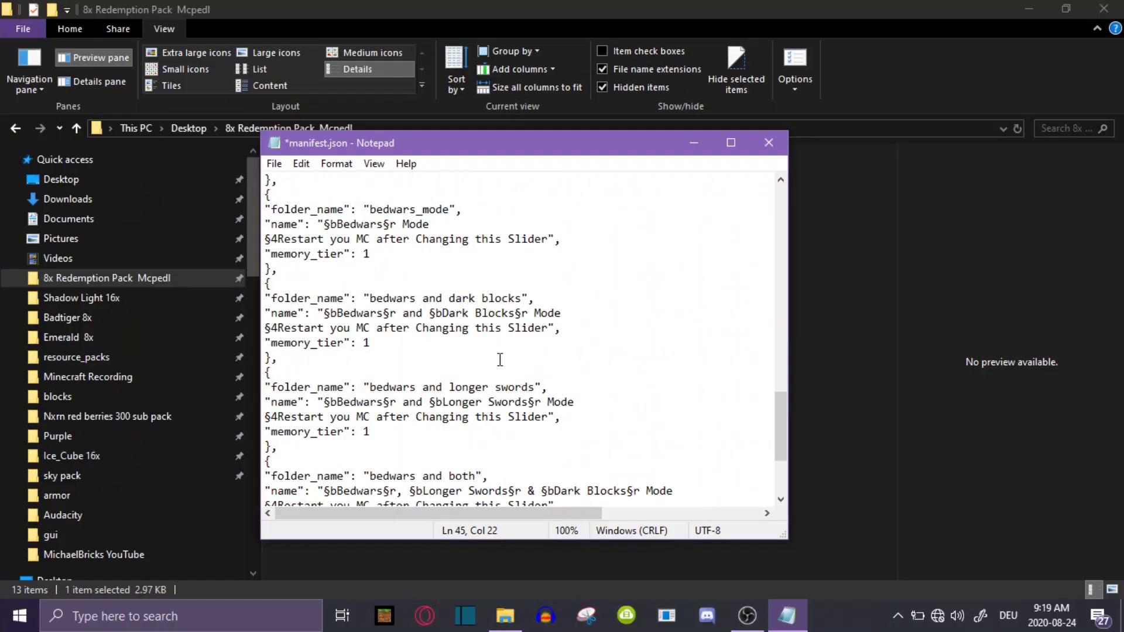
{"action": "scroll", "coordinate": [550, 339], "scroll_direction": "up", "scroll_amount": 8}
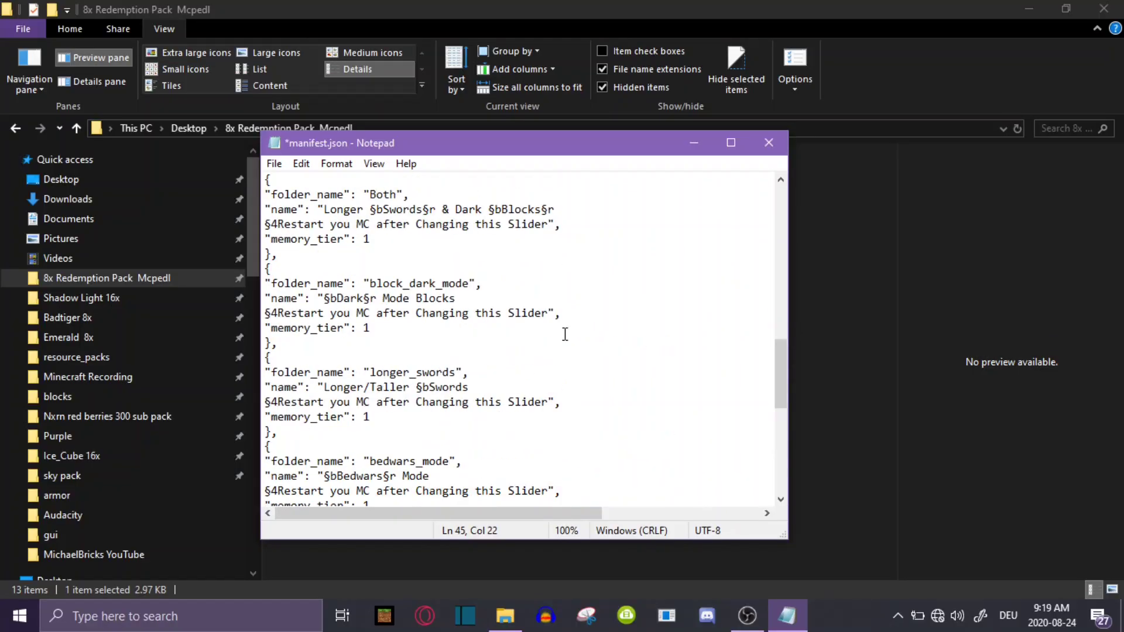